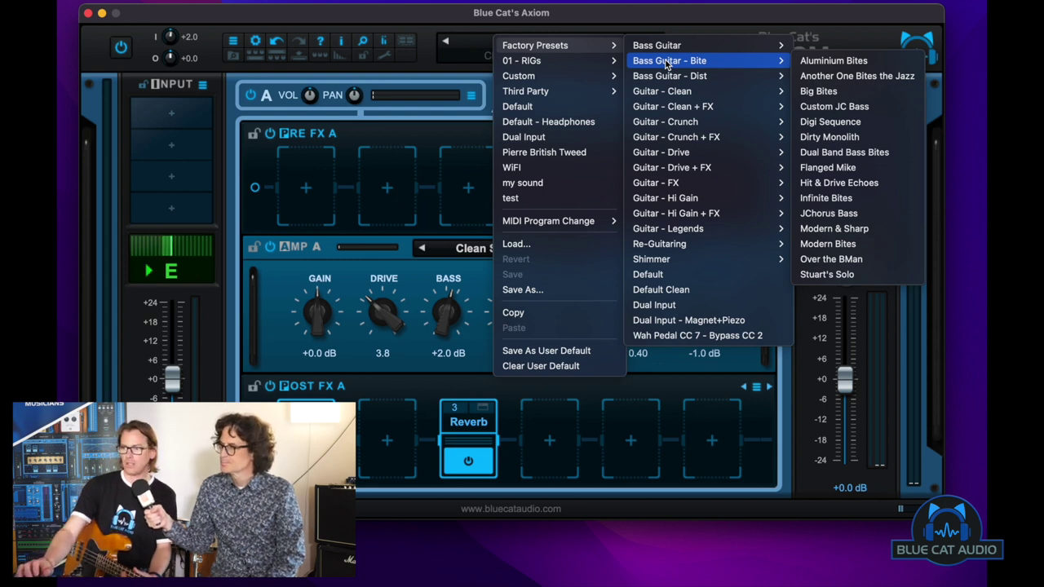
# Load the BMan Guitar 4 Bass preset from the Bass Guitar category of the factory presets.
pyautogui.moveTo(682, 79)
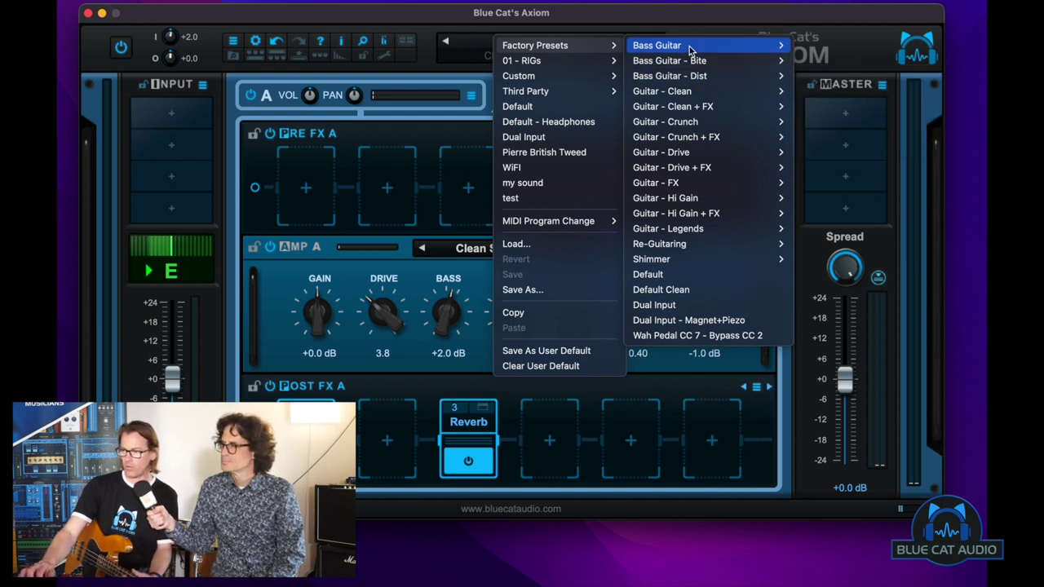
pyautogui.moveTo(690, 51)
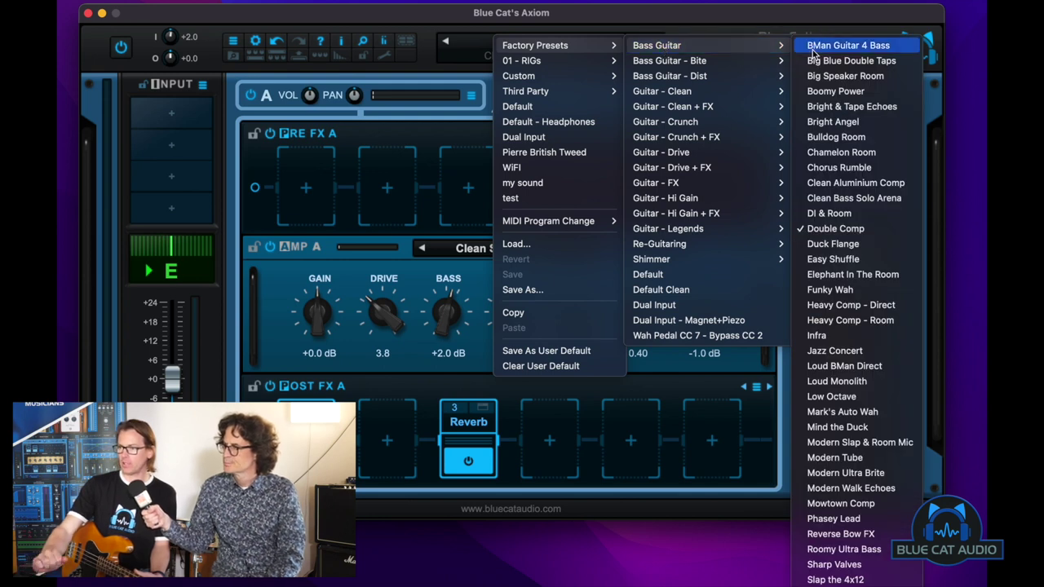
pyautogui.click(848, 46)
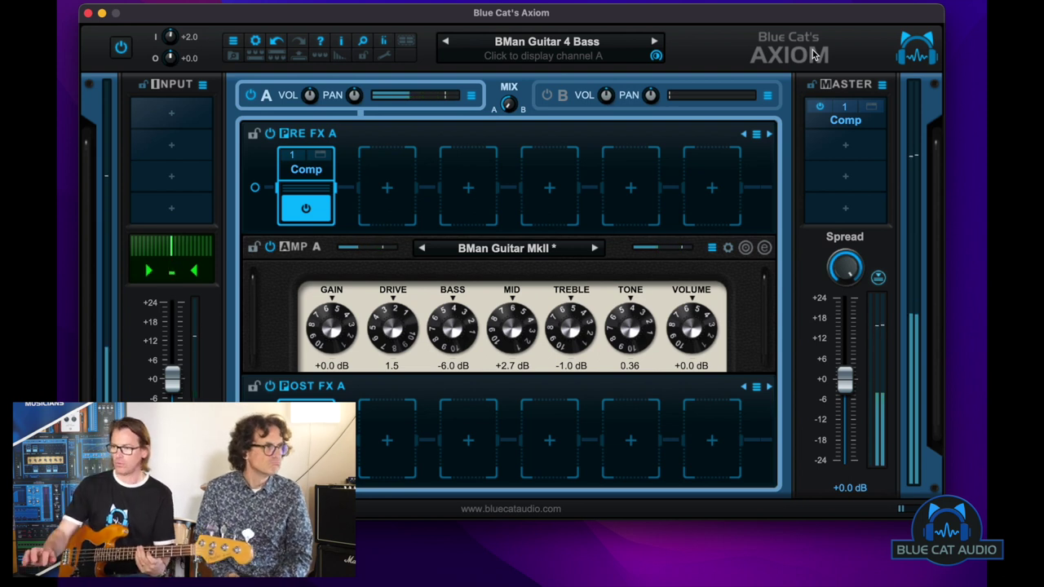
# Audition the following Bass Guitar factory presets one by one, from Big Blue Double Taps through Chamelon Room.
pyautogui.click(653, 43)
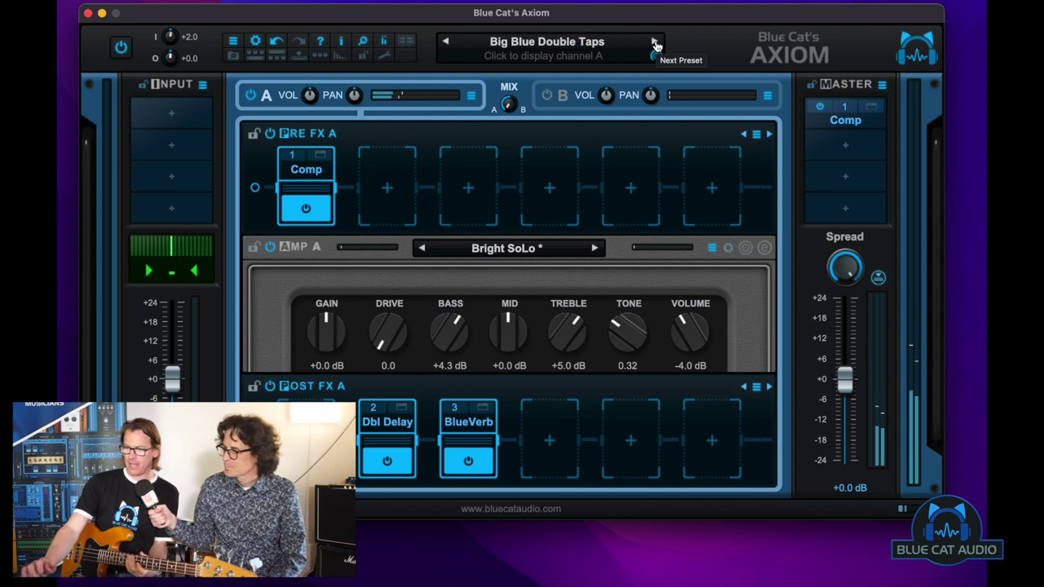
pyautogui.click(655, 45)
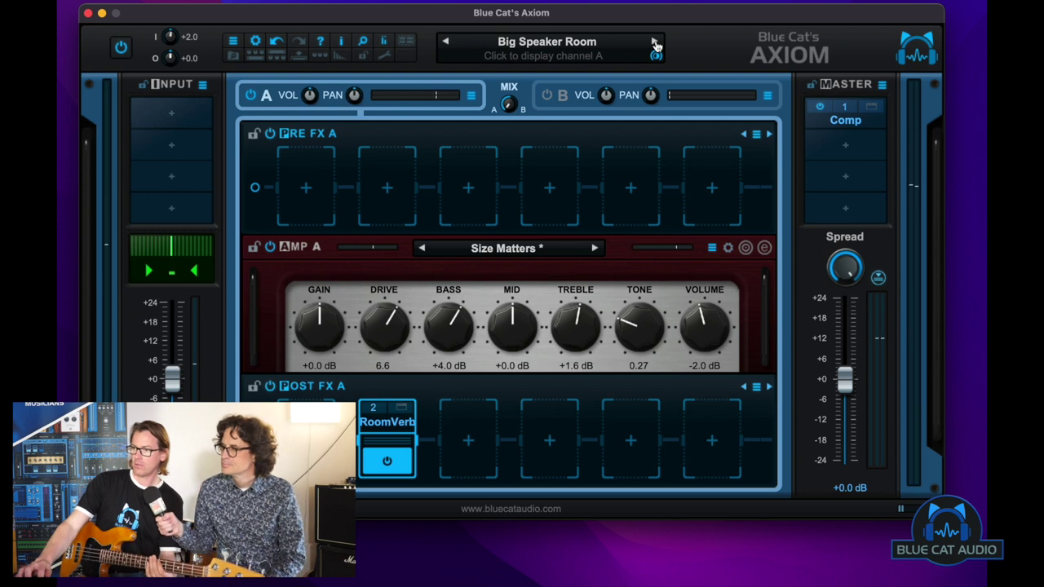
pyautogui.click(654, 44)
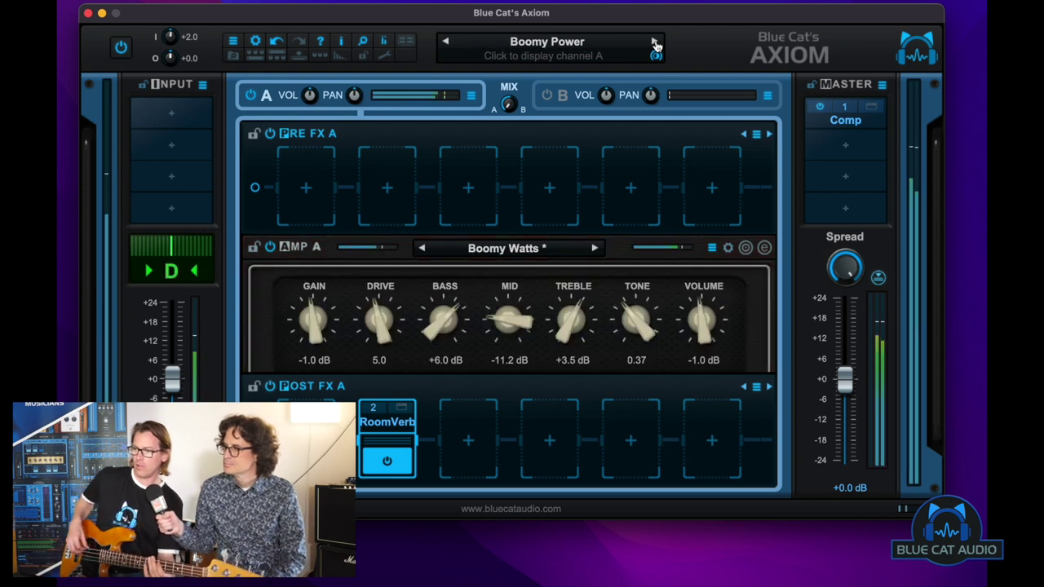
pyautogui.click(655, 43)
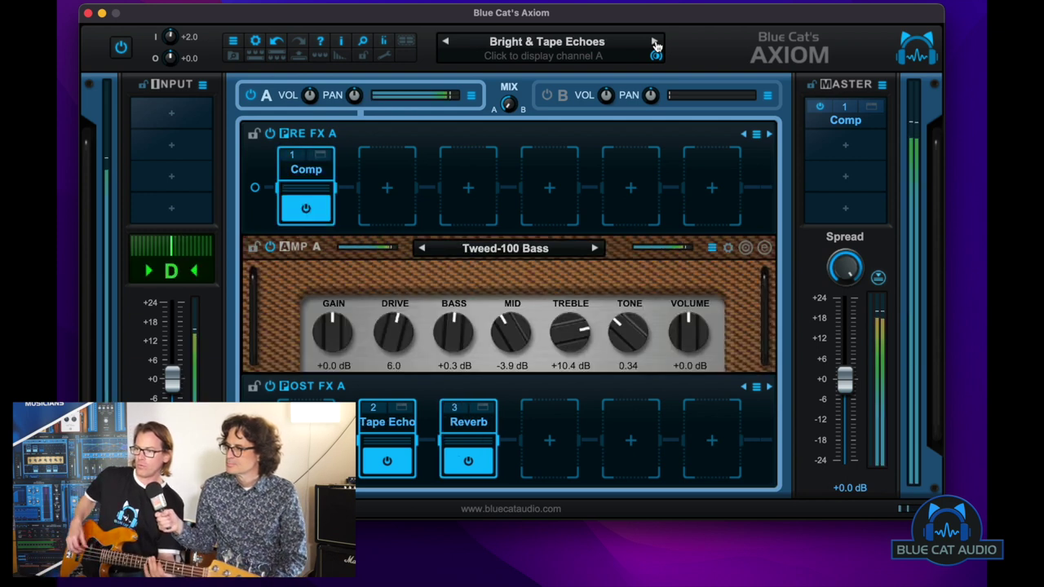
pyautogui.click(655, 44)
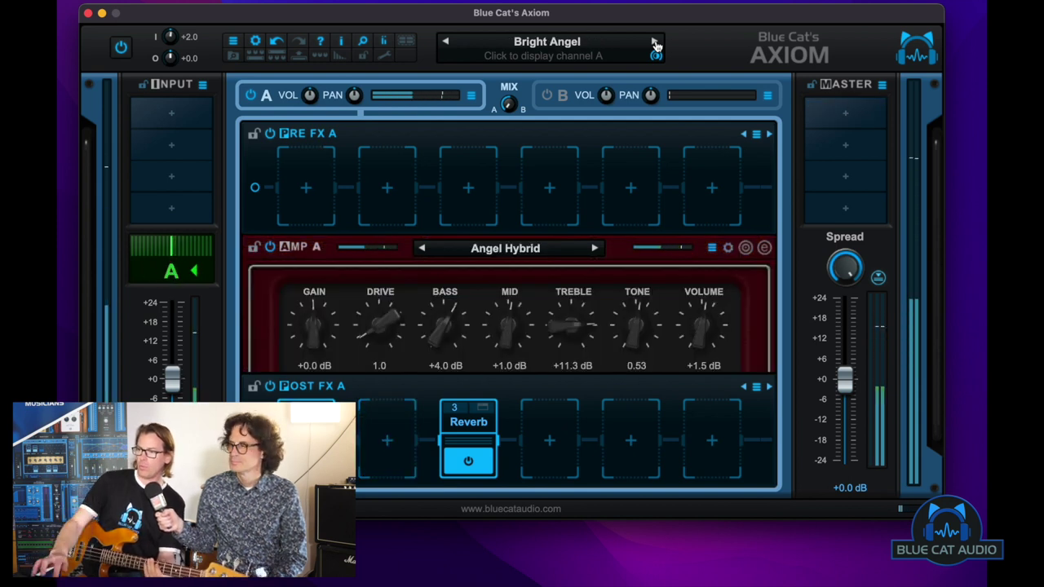
pyautogui.click(655, 44)
pyautogui.click(655, 43)
# Load the Aluminium Bites preset from the Bass Guitar - Bite factory presets and turn off the tuner.
pyautogui.click(549, 45)
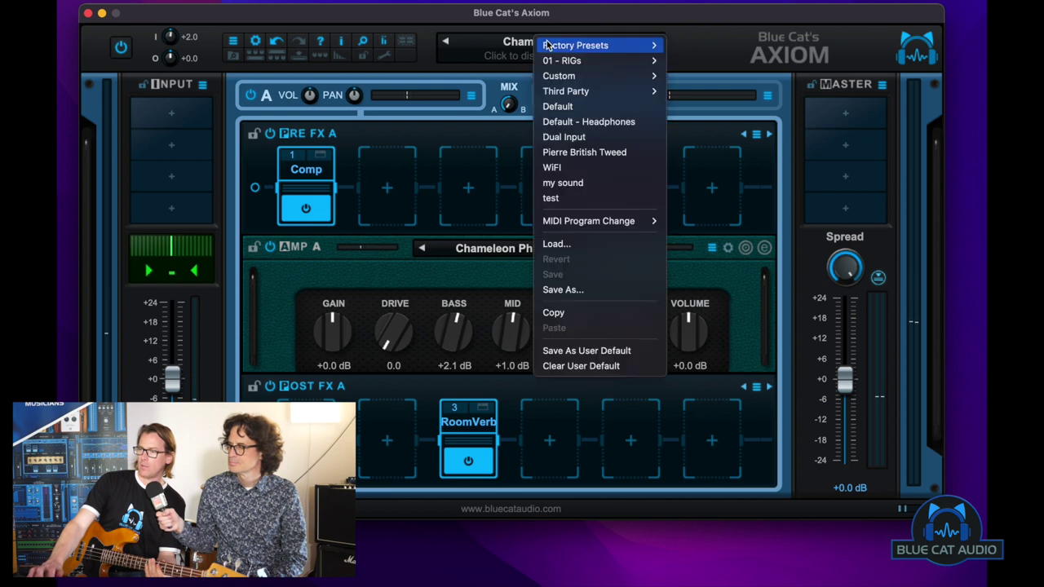
pyautogui.moveTo(571, 46)
pyautogui.moveTo(699, 62)
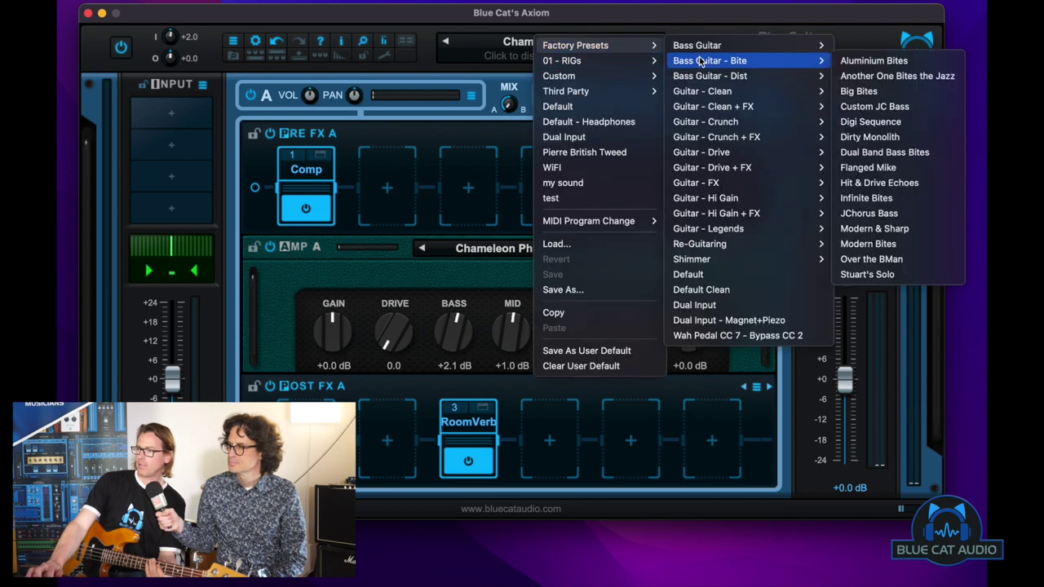
pyautogui.click(856, 61)
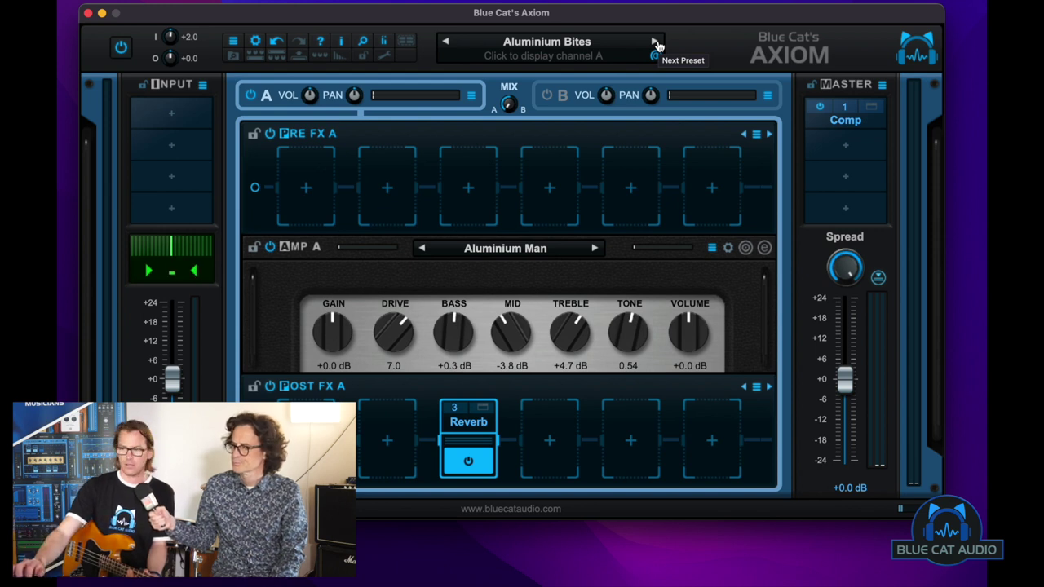
pyautogui.click(169, 248)
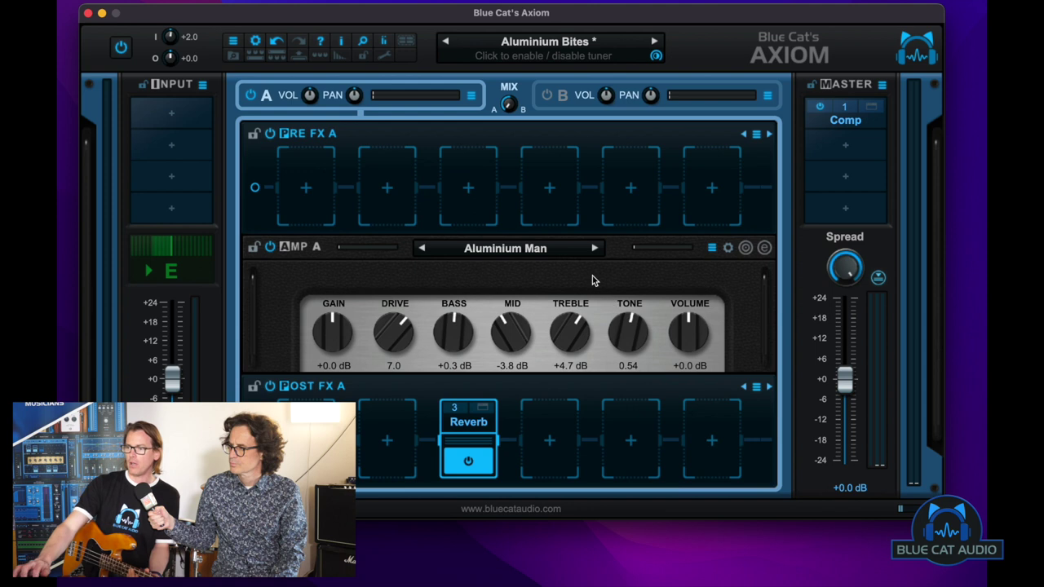
# Load the BMan Over preset for amp A from its Bass Guitar - Bite factory presets.
pyautogui.click(502, 251)
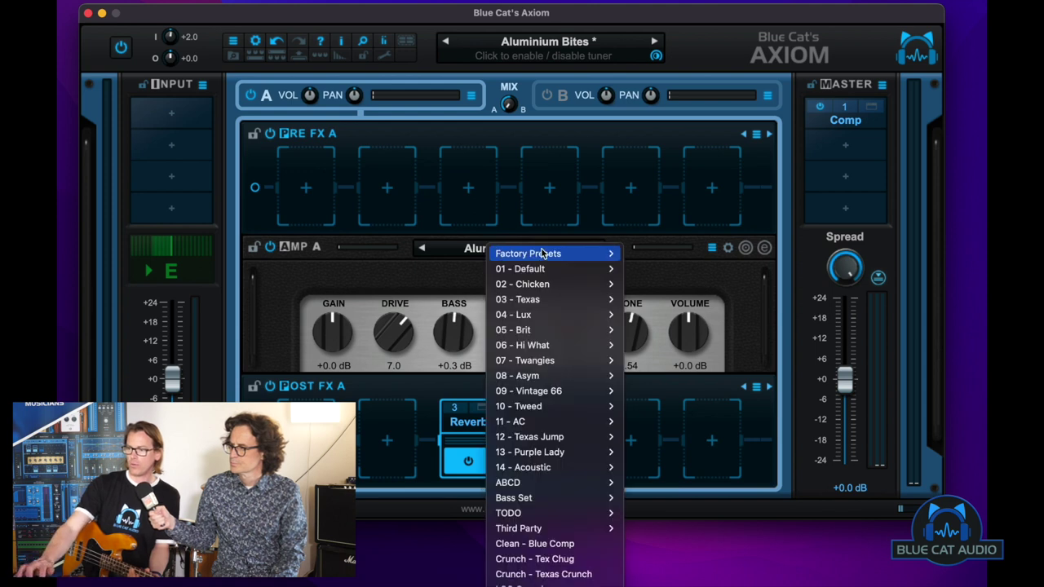
pyautogui.moveTo(542, 253)
pyautogui.moveTo(697, 270)
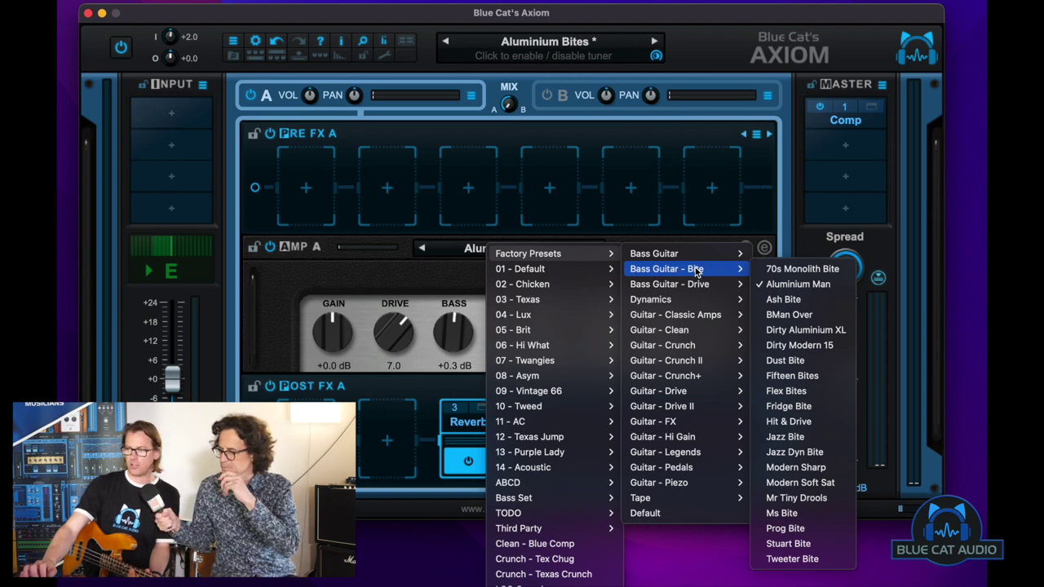
pyautogui.click(813, 315)
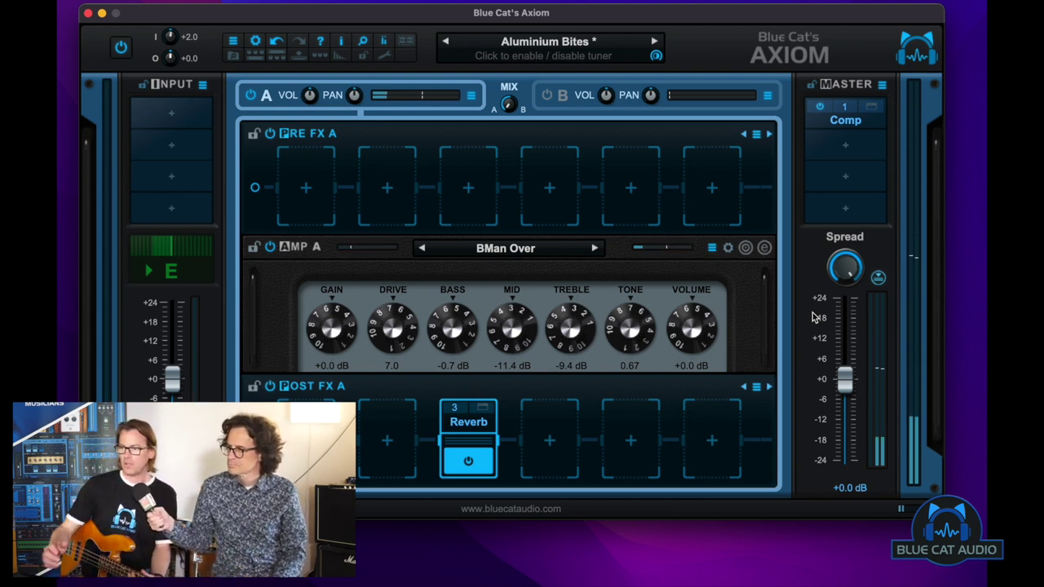
# Audition the following amp A bite presets one by one, from Dirty Aluminium XL through Flex Bites.
pyautogui.click(595, 249)
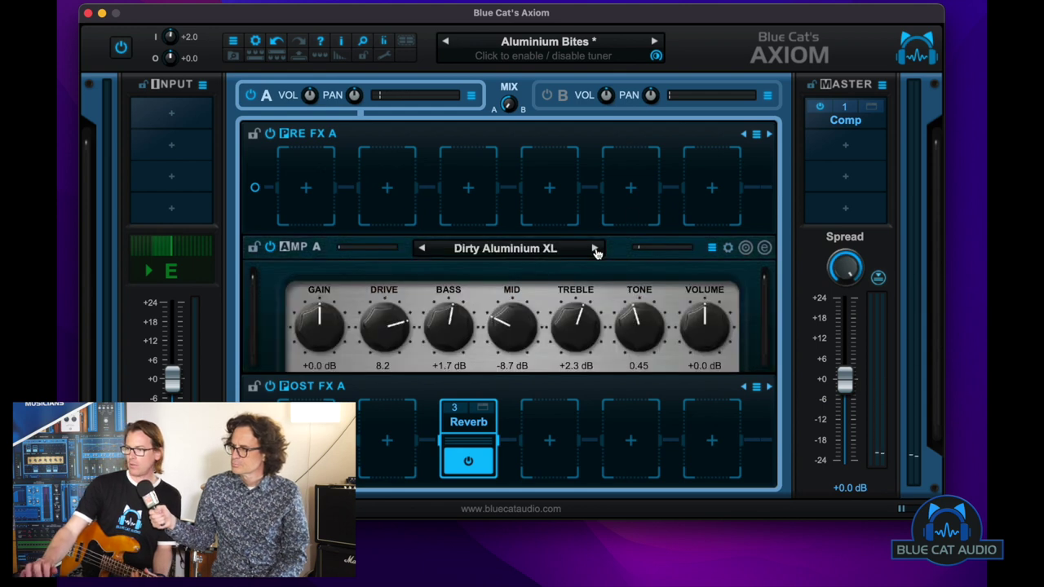
pyautogui.click(594, 249)
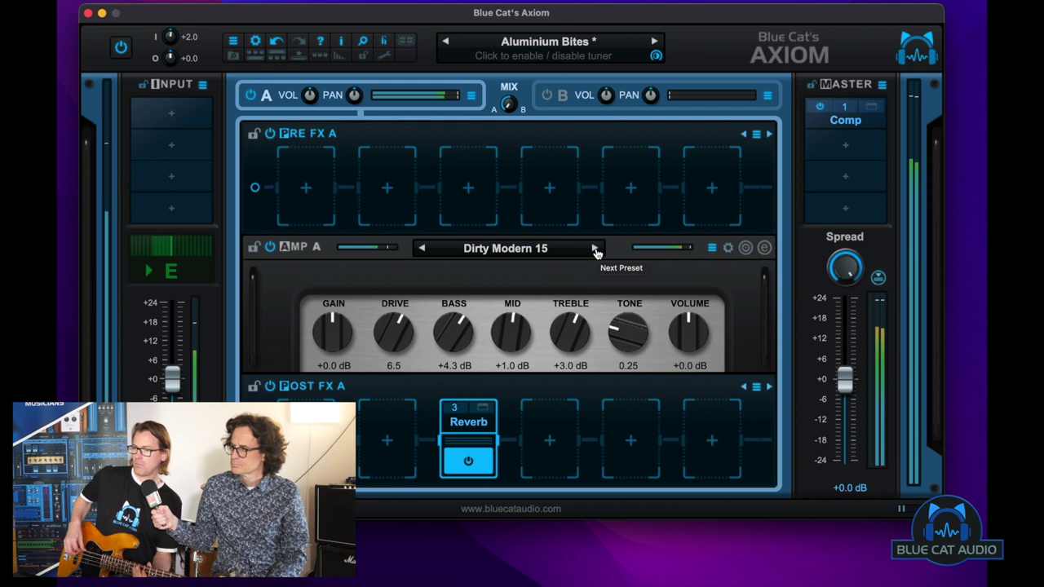
pyautogui.click(594, 249)
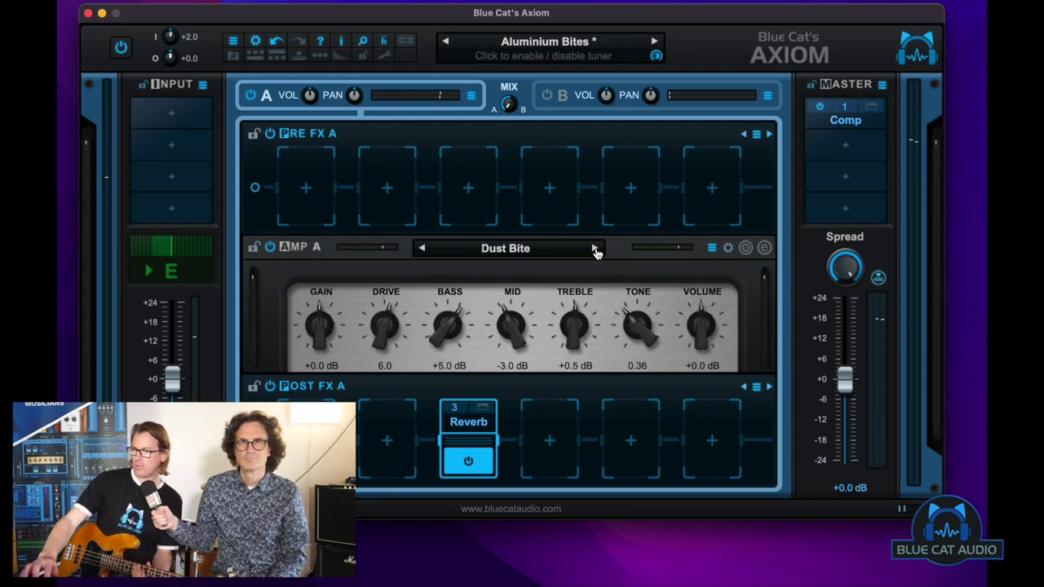
pyautogui.click(594, 249)
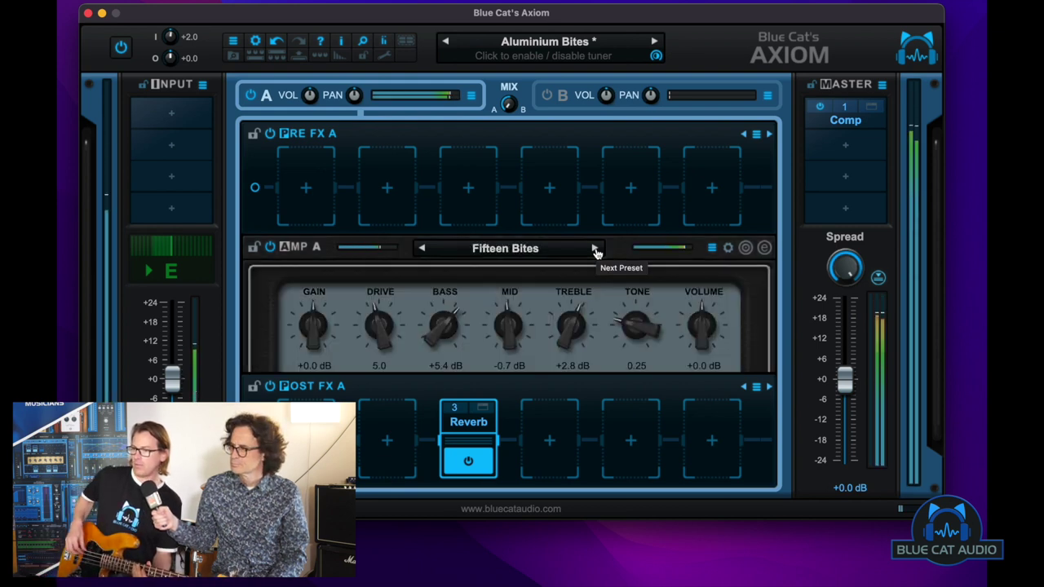
pyautogui.click(595, 249)
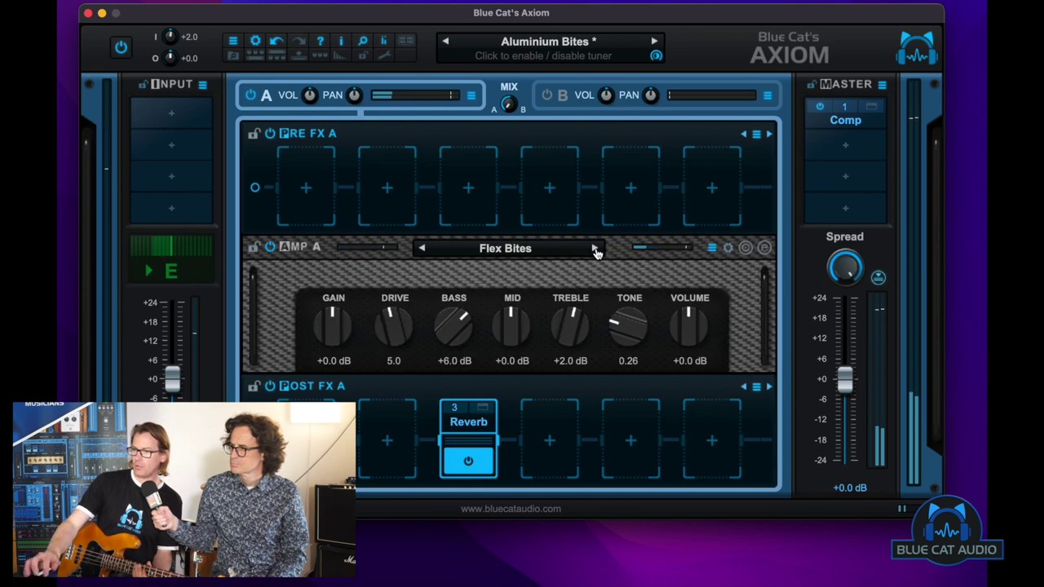
# Load the 70s Monolith Drive preset for amp A from Bass Guitar - Drive, and advance to Bright Drive.
pyautogui.click(543, 253)
pyautogui.moveTo(600, 256)
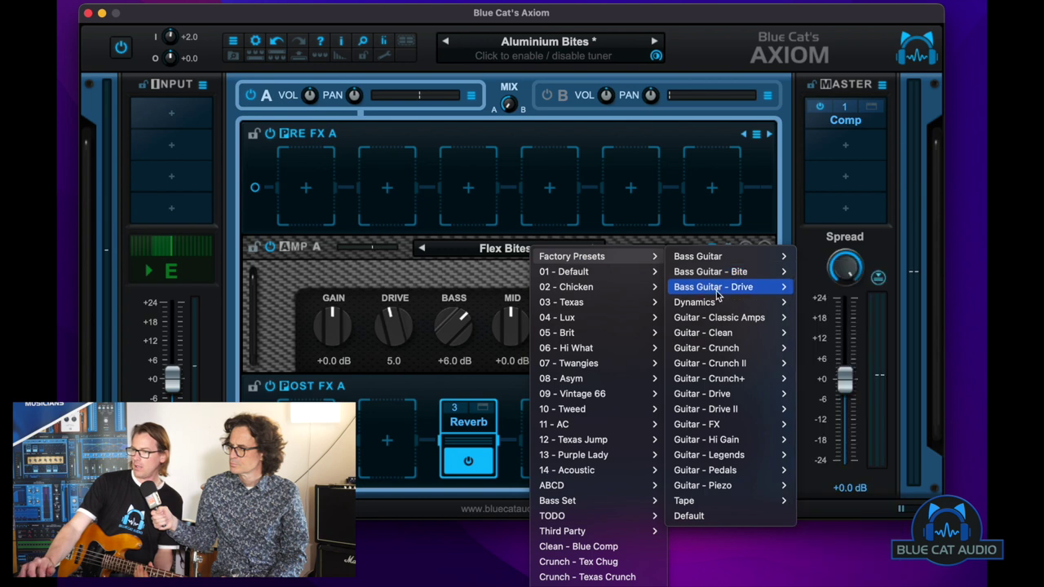
pyautogui.moveTo(717, 292)
pyautogui.click(846, 289)
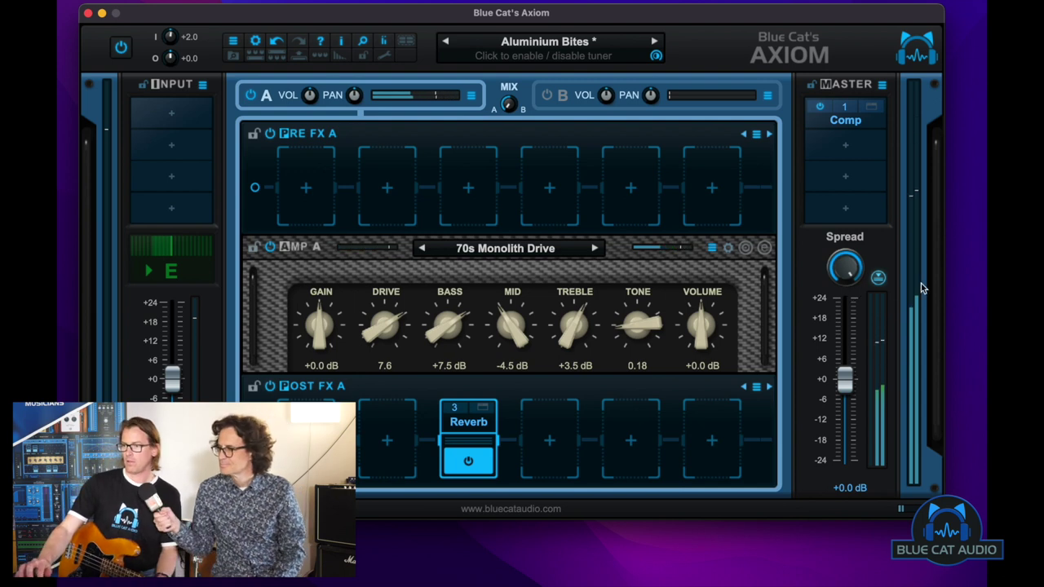
pyautogui.click(595, 248)
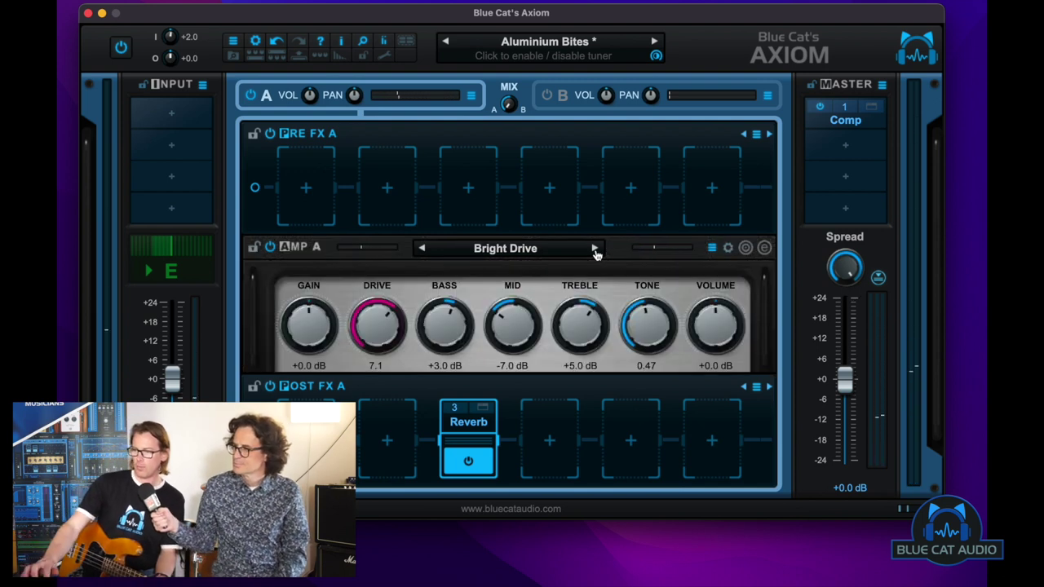
# Load the global preset Choppy Fuzzy Phase from the Bass Guitar - Dist factory presets.
pyautogui.click(565, 49)
pyautogui.moveTo(608, 52)
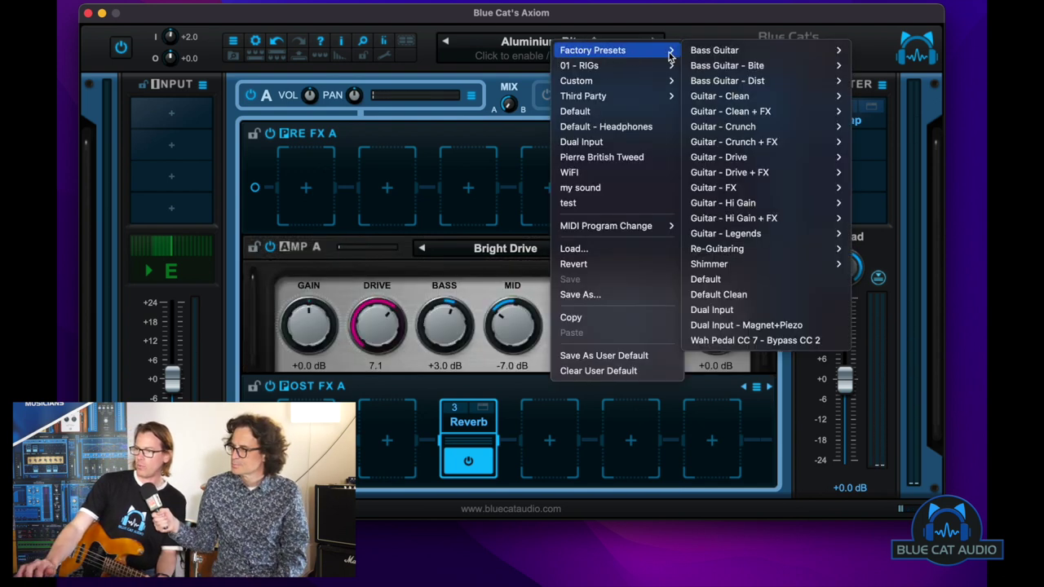
pyautogui.moveTo(696, 64)
pyautogui.moveTo(740, 82)
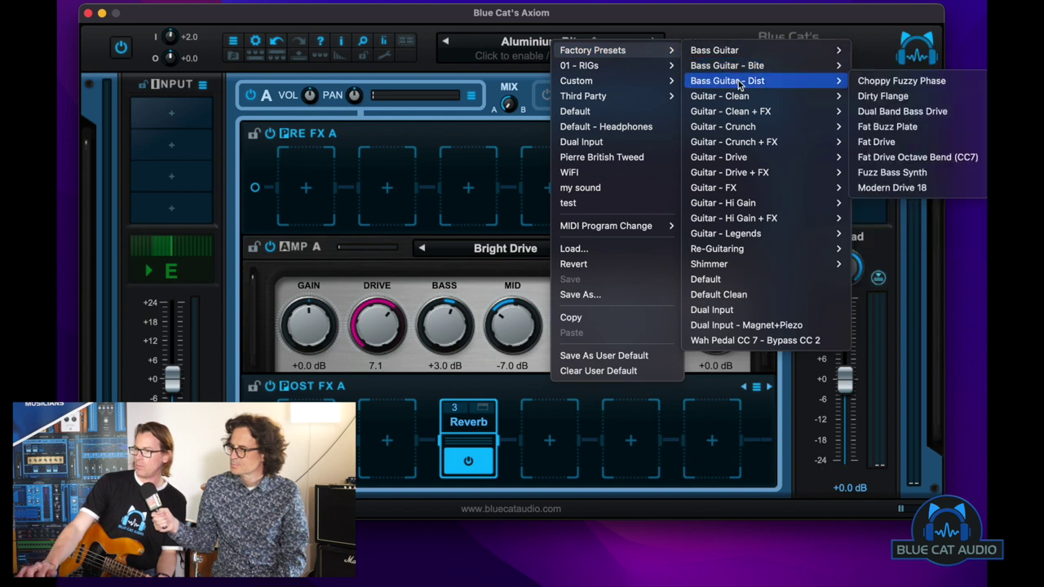
pyautogui.click(872, 84)
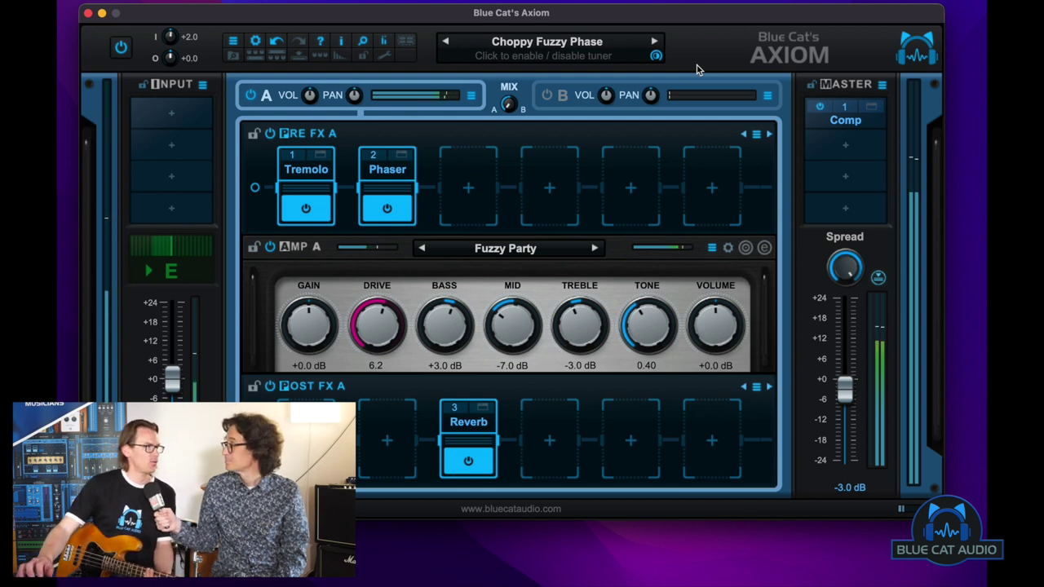
# Advance through the Bass Guitar - Dist presets one by one, from Dirty Flange to Modern Drive 18.
pyautogui.click(654, 41)
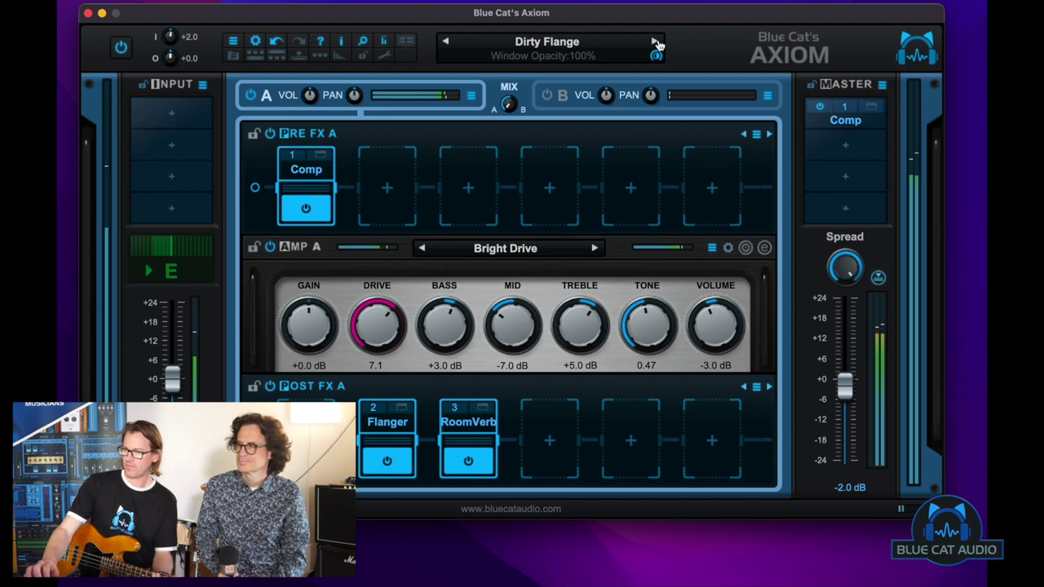
pyautogui.click(657, 43)
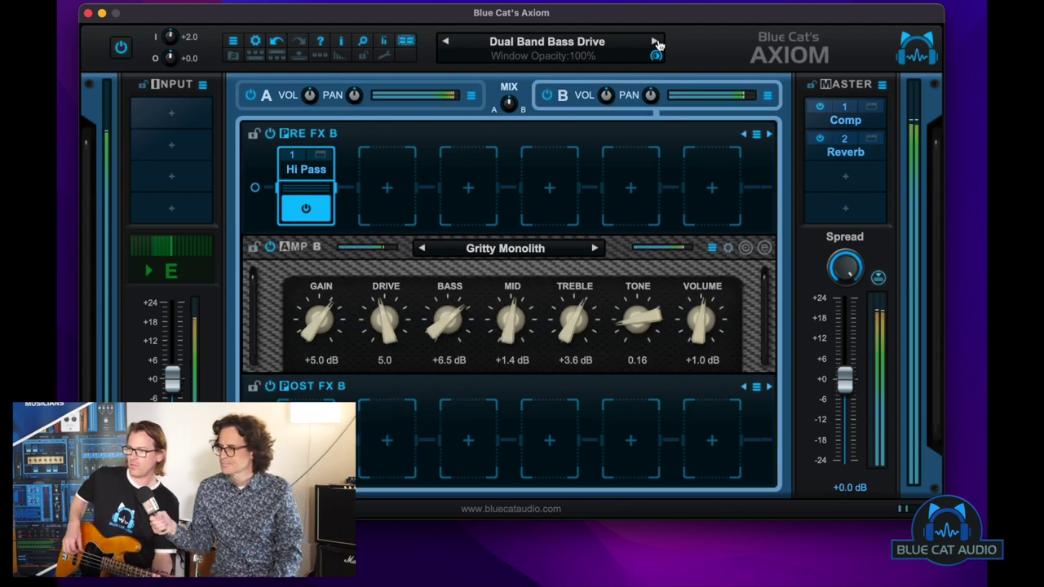
pyautogui.click(657, 43)
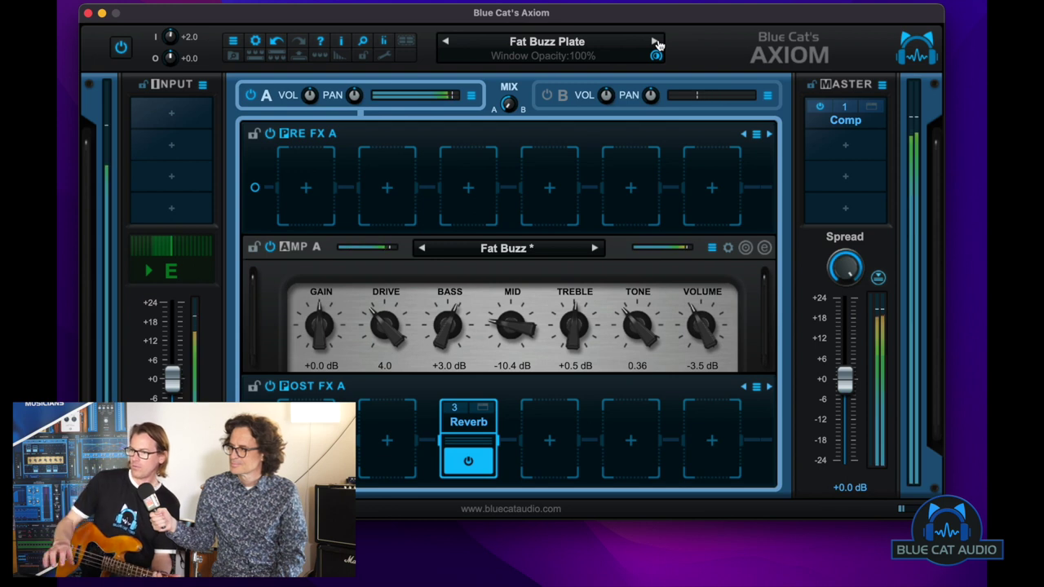
pyautogui.click(657, 43)
pyautogui.click(657, 43)
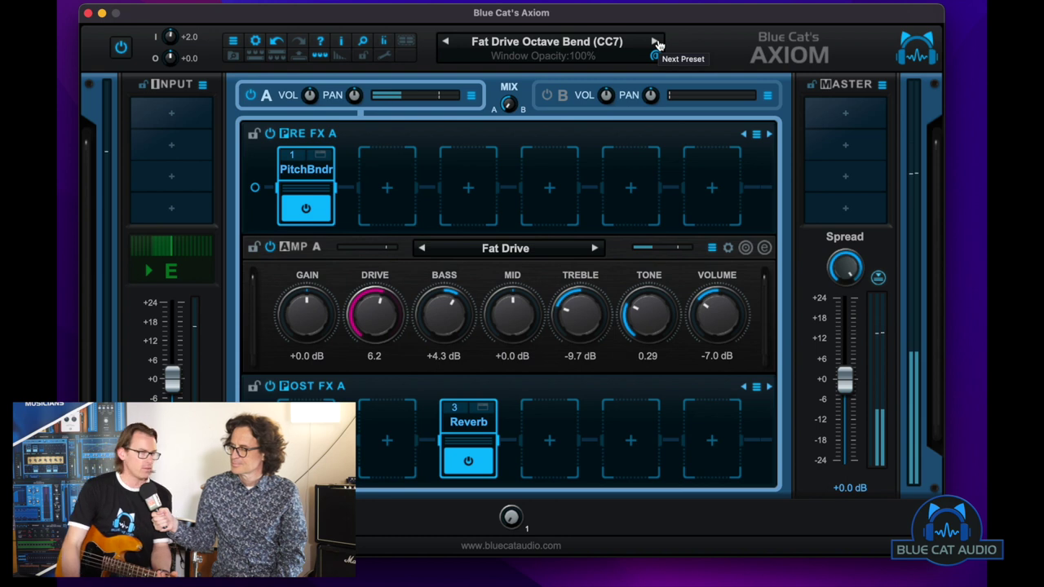
pyautogui.click(658, 43)
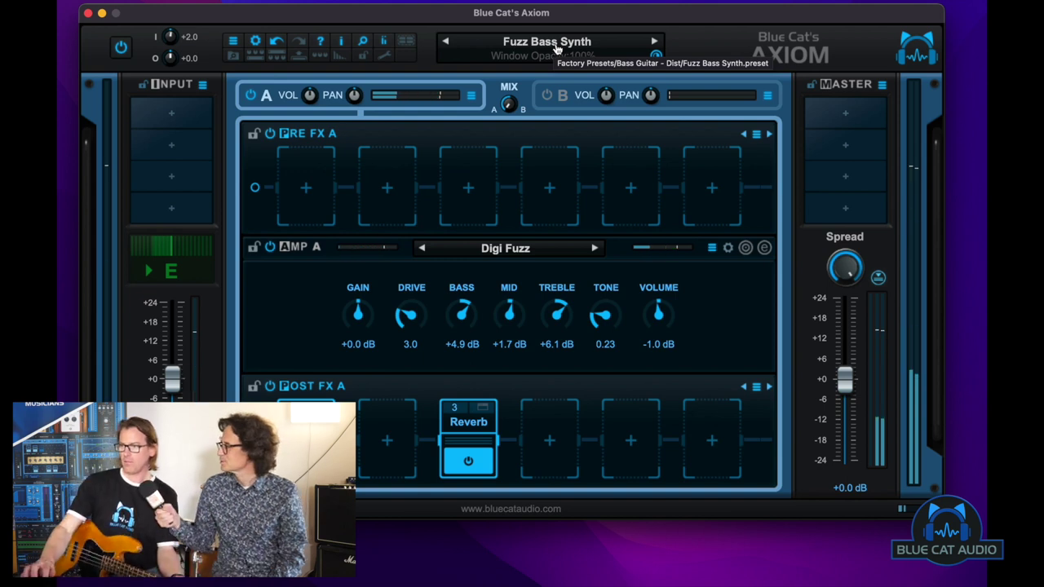
pyautogui.click(654, 42)
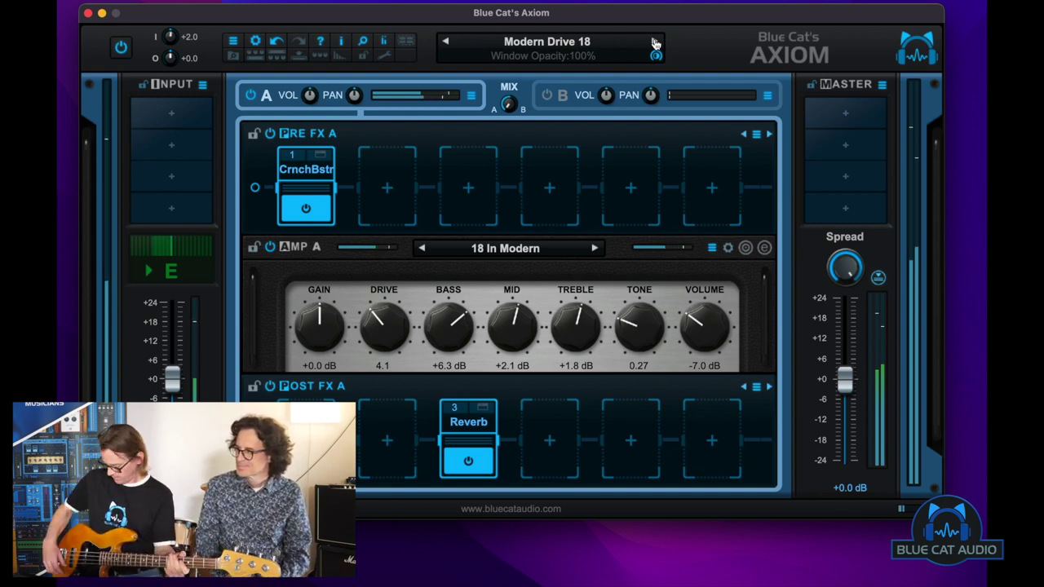
# Dismiss the global preset list and open the list of available effects for the first Post FX A slot.
pyautogui.click(566, 52)
pyautogui.moveTo(566, 52)
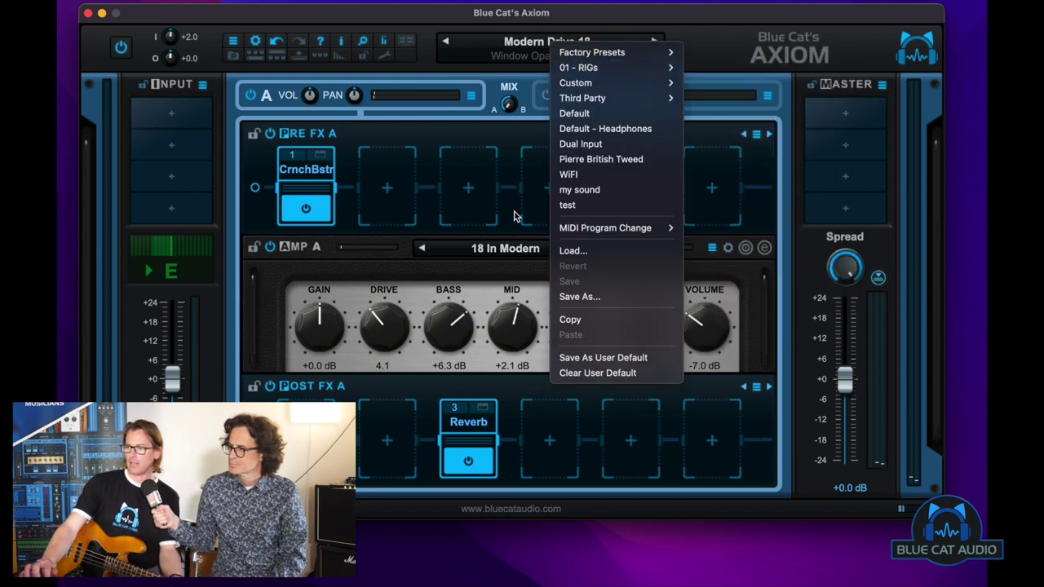
pyautogui.click(336, 399)
pyautogui.click(326, 425)
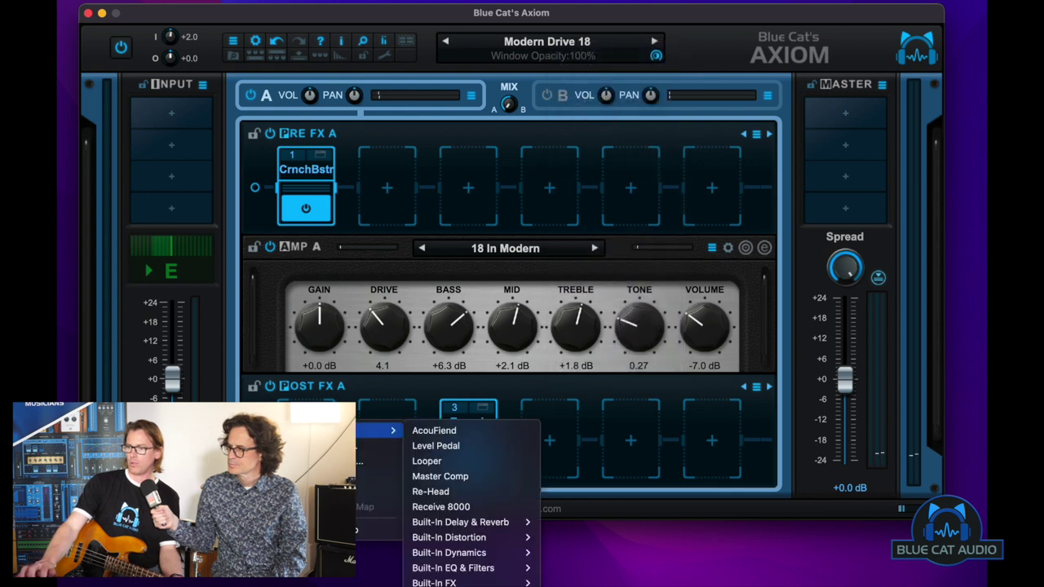
pyautogui.moveTo(458, 548)
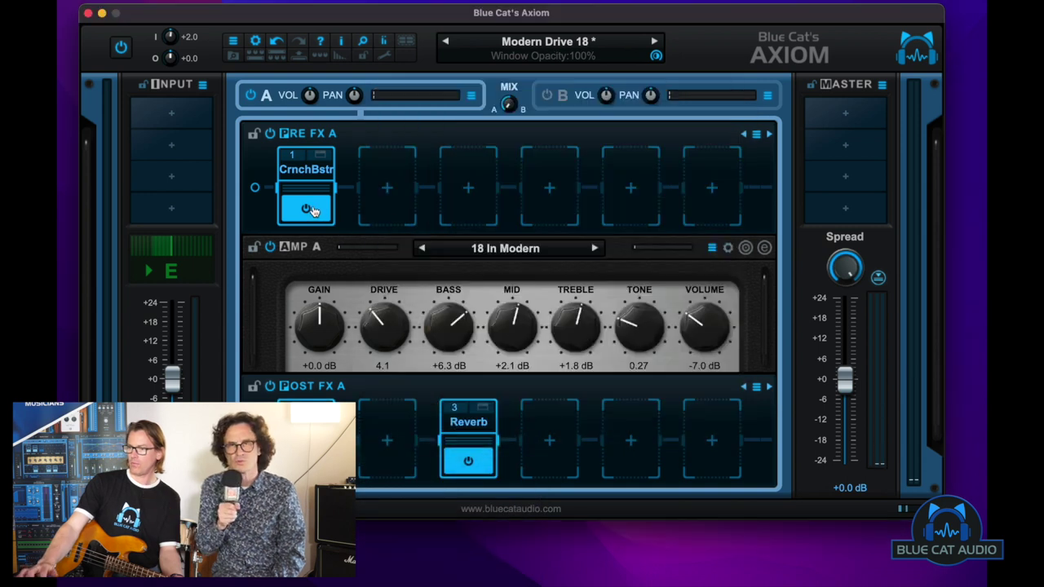
# Bypass the CrnchBstr pedal in Pre FX A and load the Classic Chorus II preset in the Post FX A Chorus.
pyautogui.click(306, 209)
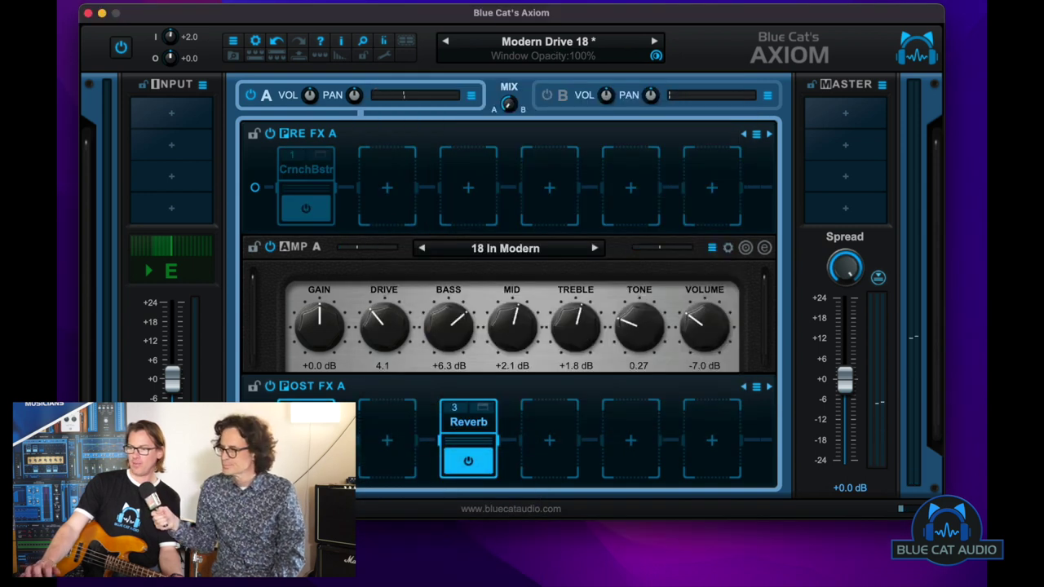
pyautogui.click(306, 422)
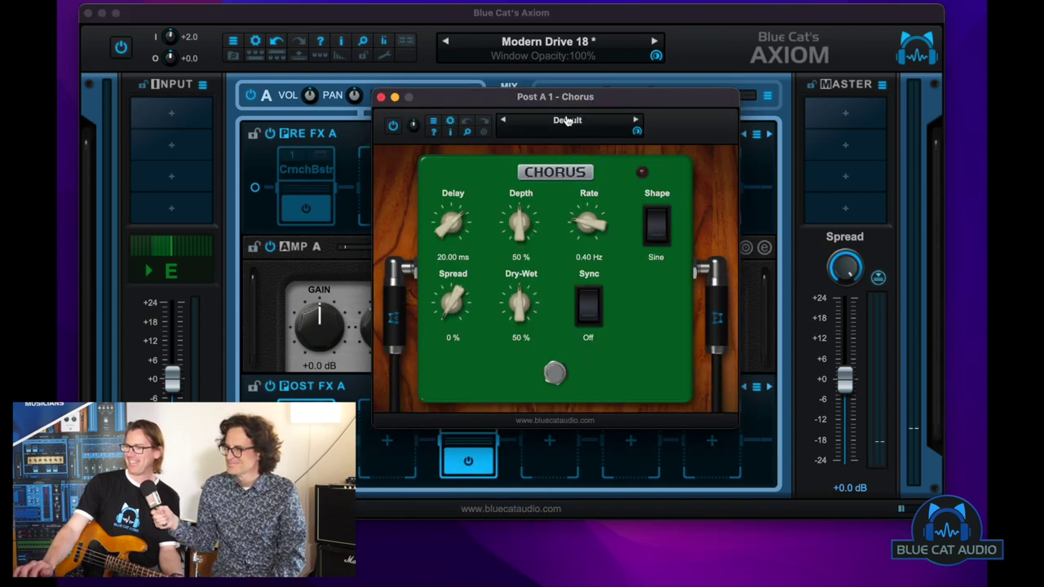
pyautogui.click(573, 126)
pyautogui.moveTo(661, 131)
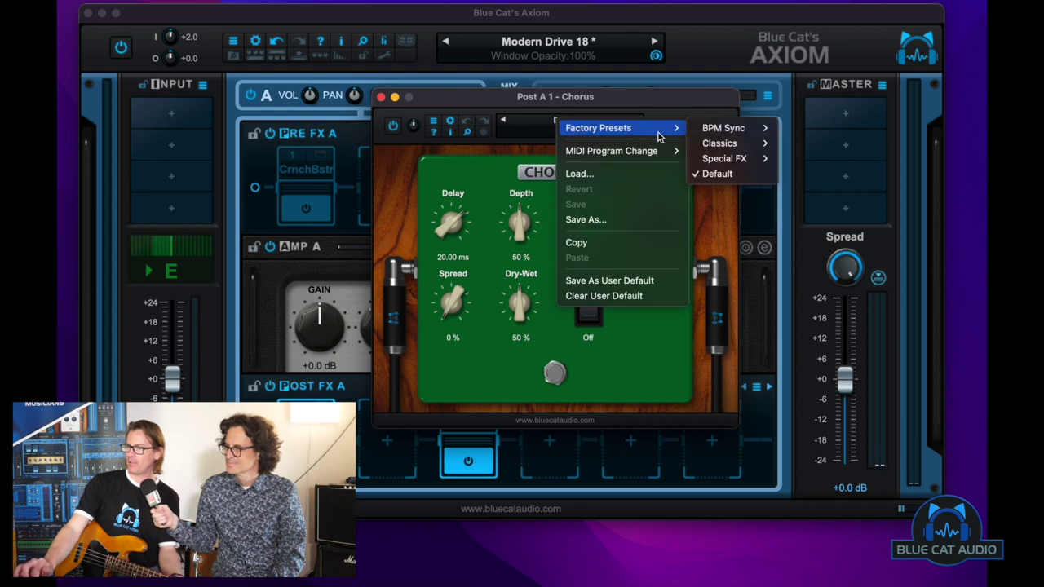
pyautogui.moveTo(725, 142)
pyautogui.click(836, 161)
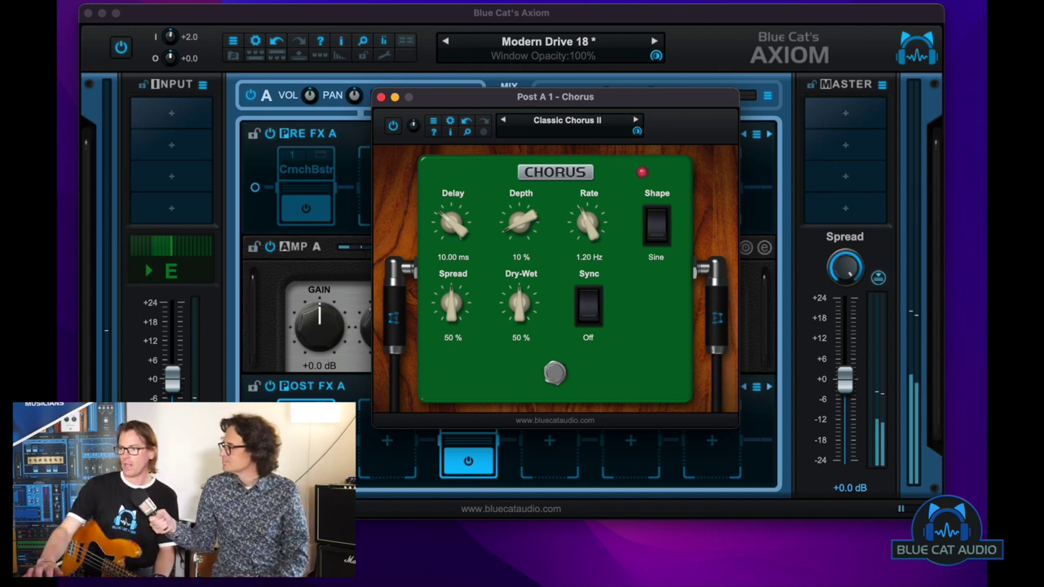
pyautogui.click(381, 98)
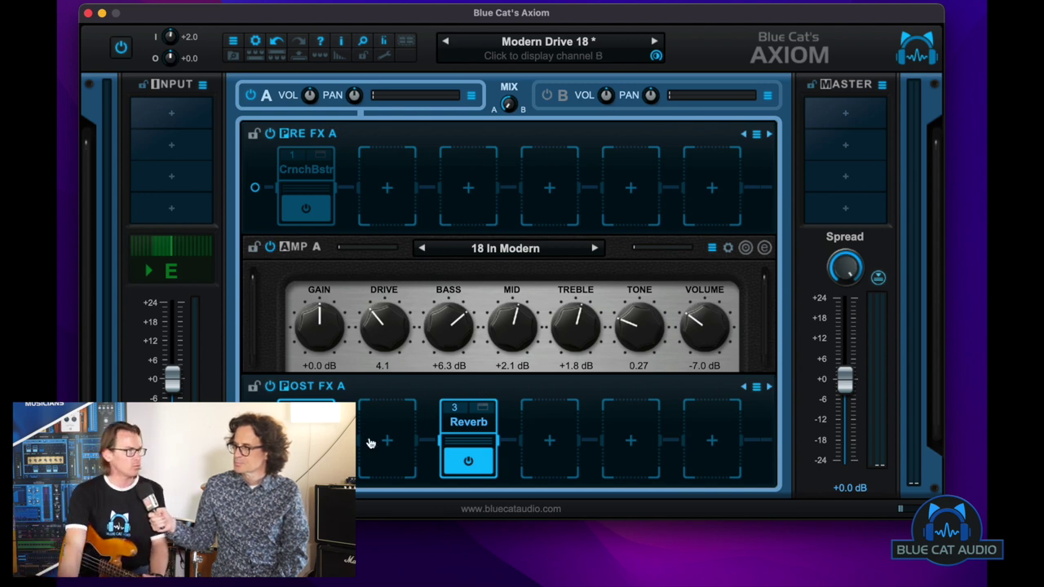
# View the effects available for the second Post FX A slot and dismiss the list.
pyautogui.click(386, 441)
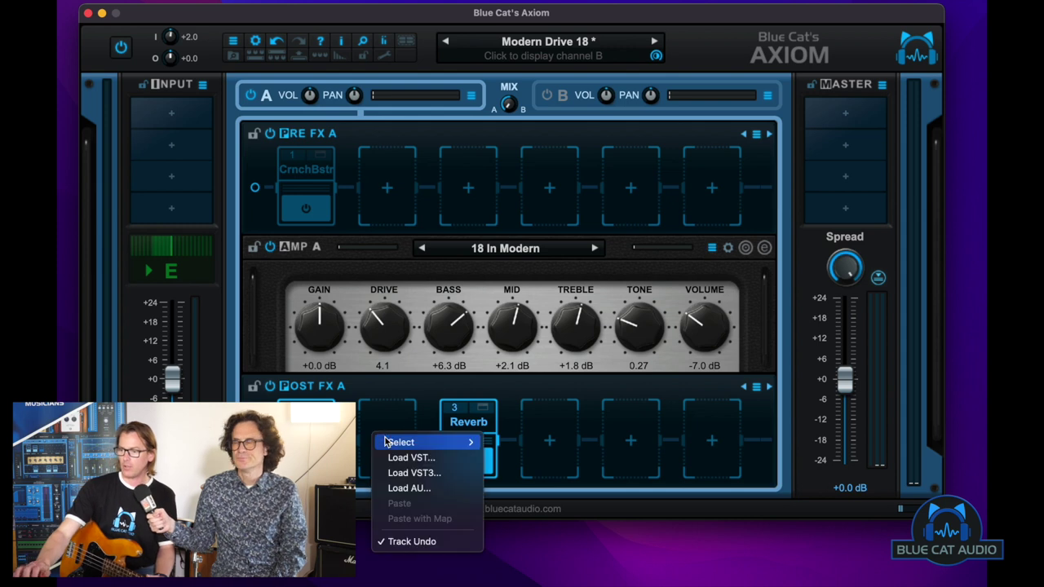
pyautogui.moveTo(386, 441)
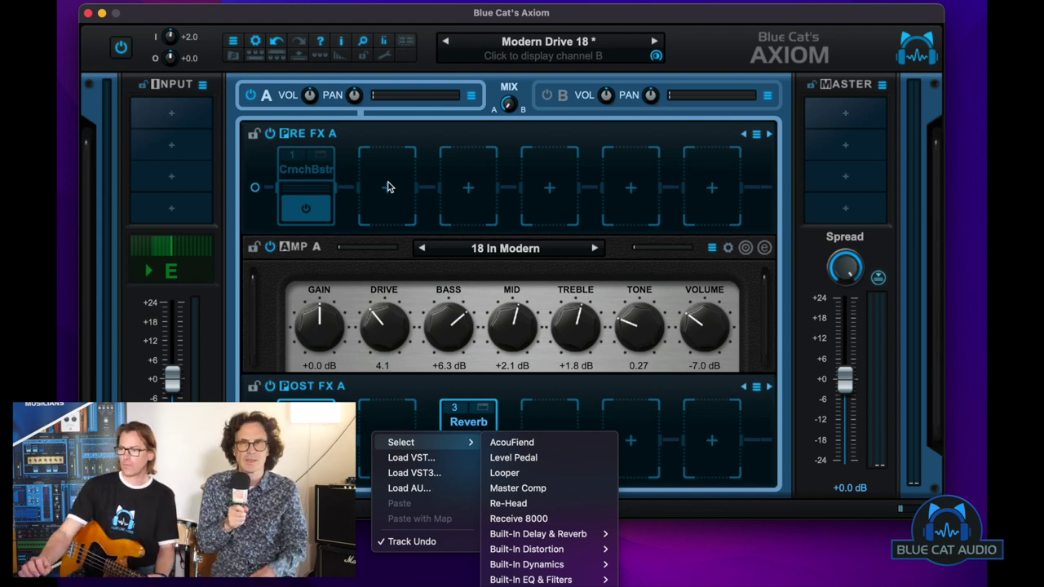
pyautogui.click(551, 45)
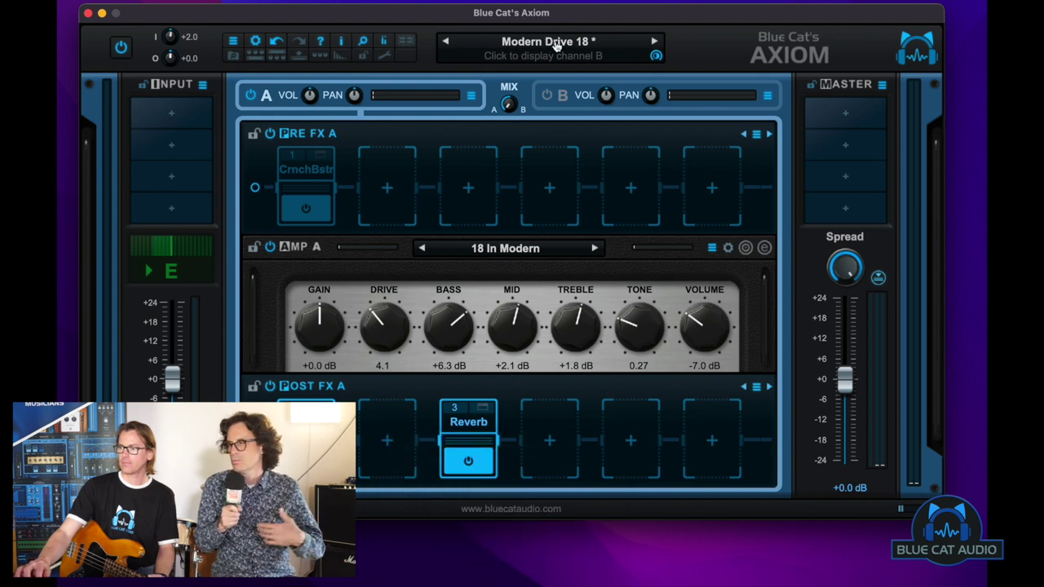
# Load the Default global preset and shift the plug-in window slightly.
pyautogui.click(554, 45)
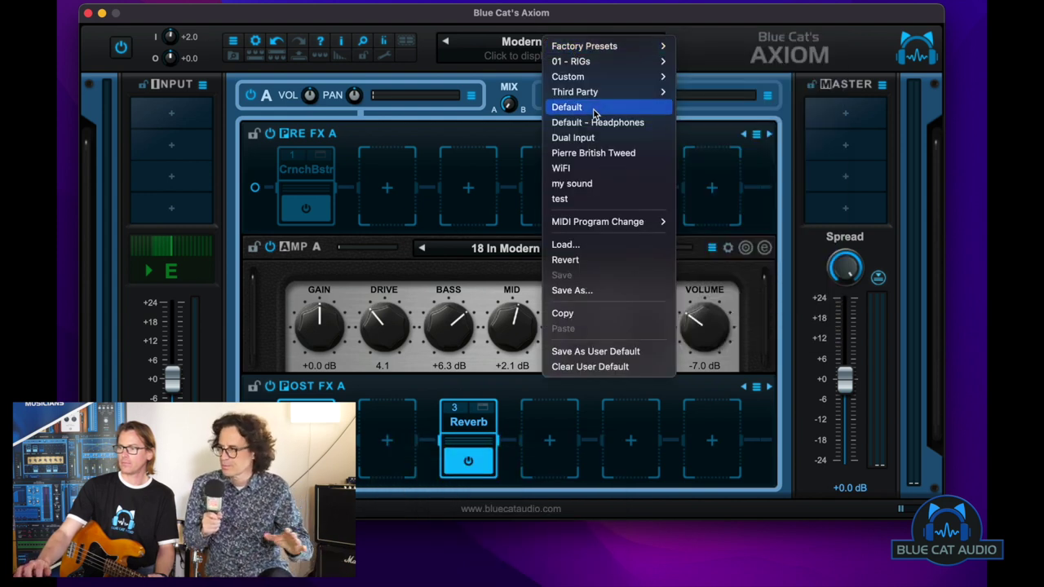
pyautogui.click(594, 109)
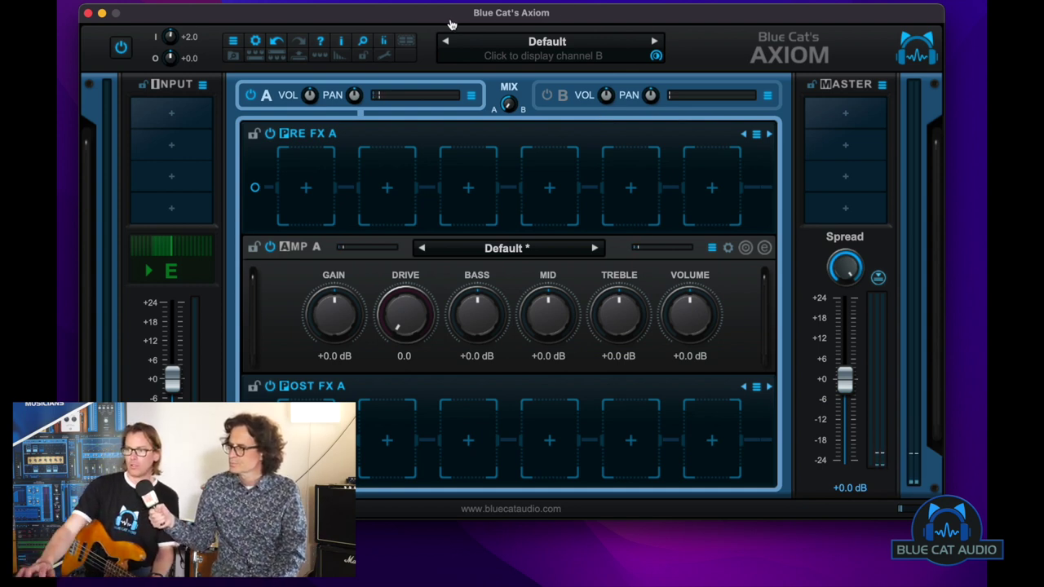
pyautogui.moveTo(450, 25); pyautogui.dragTo(478, 31)
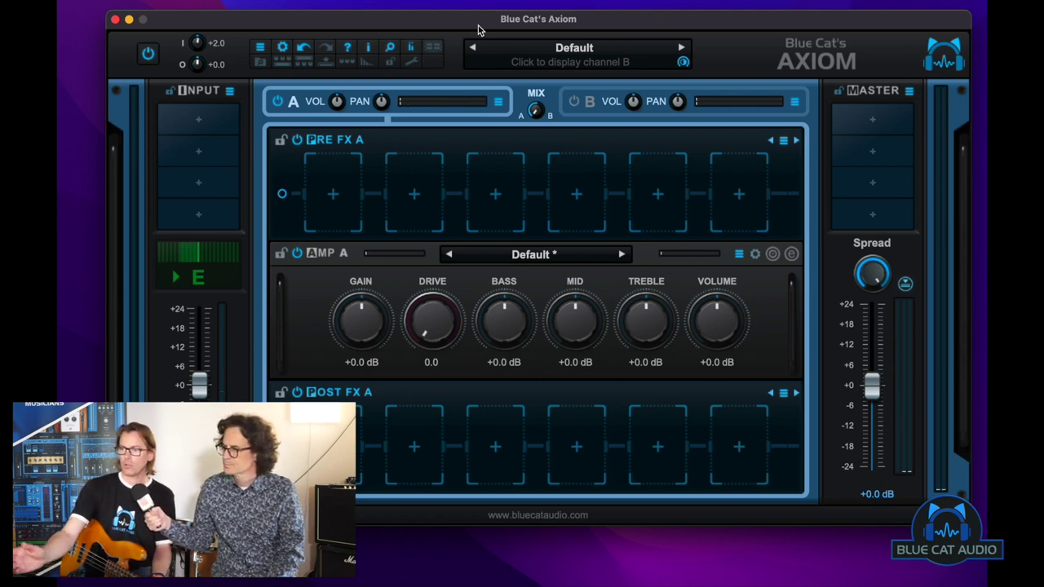
pyautogui.moveTo(182, 18); pyautogui.dragTo(182, 18)
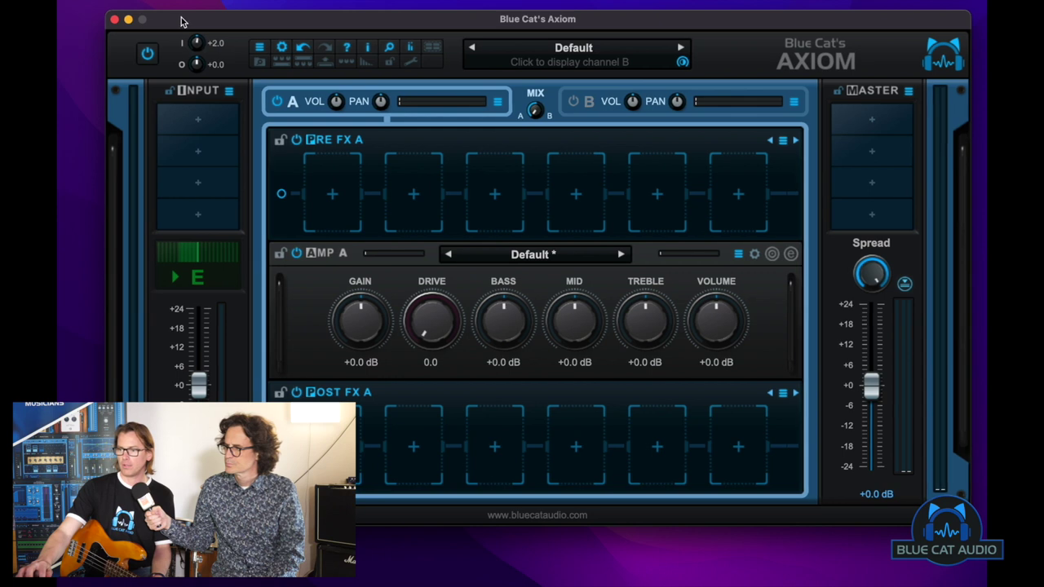
# View the list of presets for amp A, dismiss it and reposition the plug-in window.
pyautogui.click(534, 256)
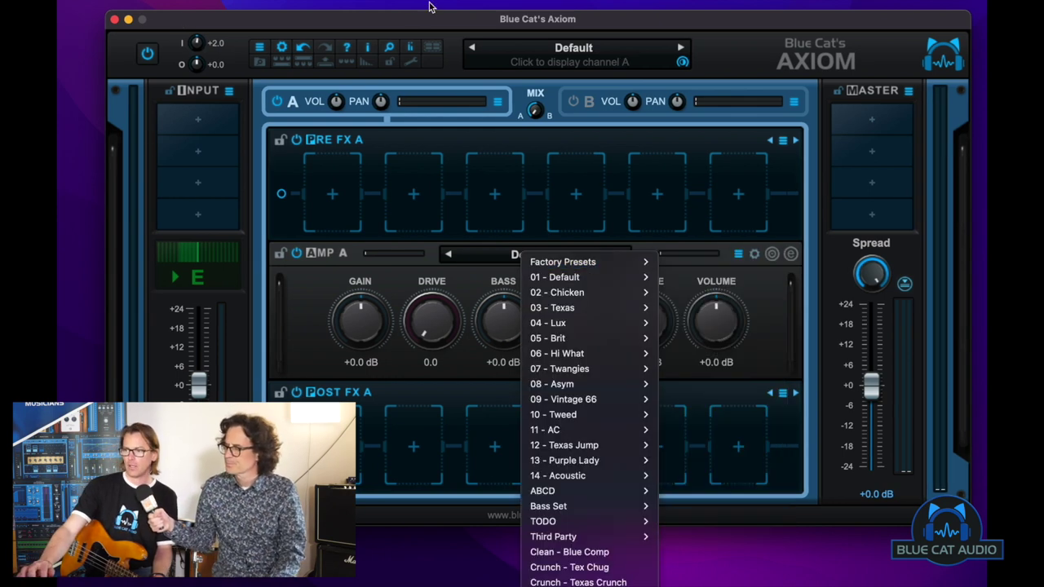
pyautogui.click(411, 19)
pyautogui.moveTo(410, 19); pyautogui.dragTo(460, 20)
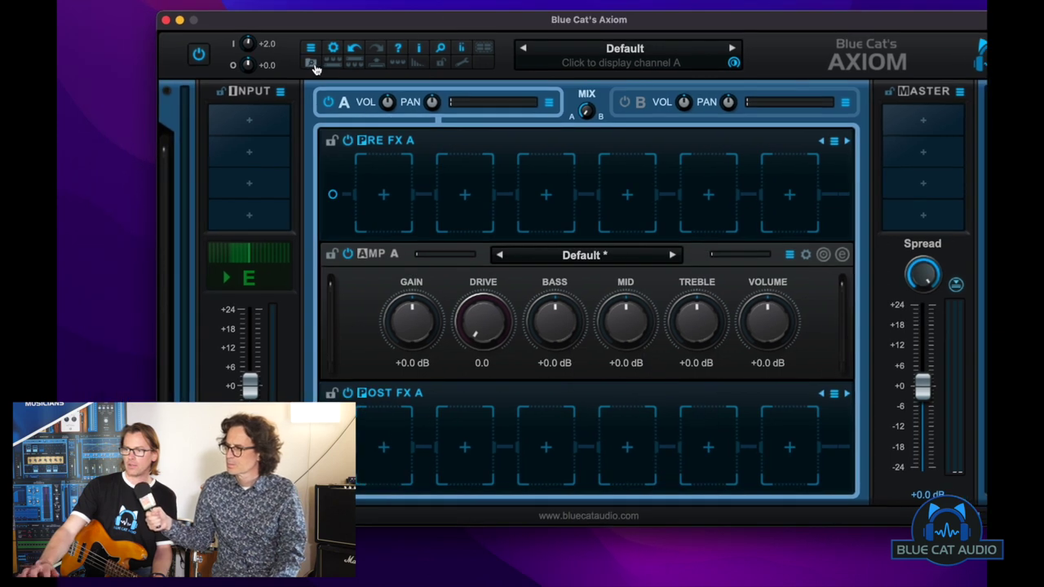
# Open the preset browser and display the Bass Guitar factory presets for amp A.
pyautogui.click(311, 64)
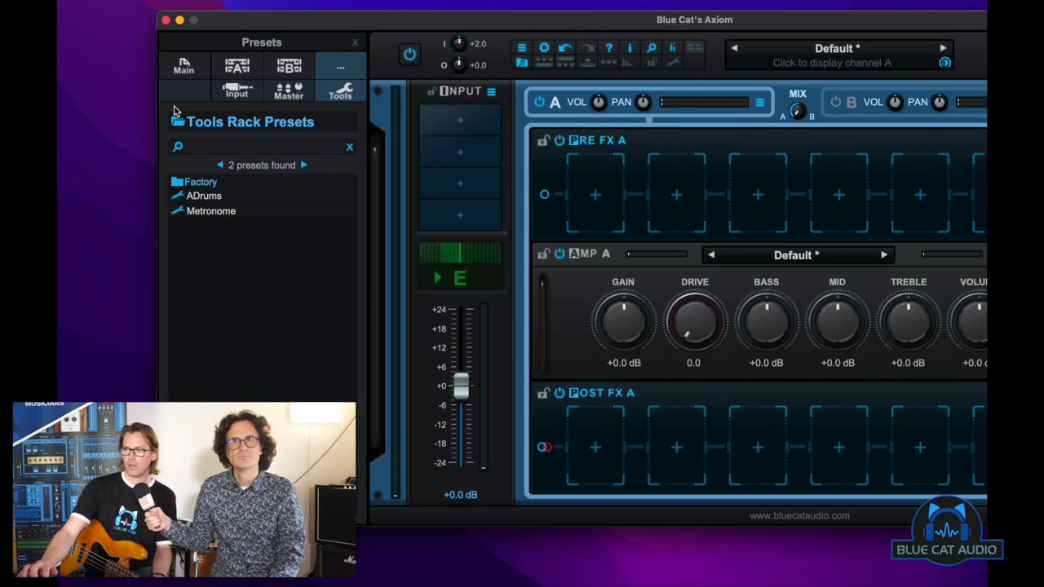
pyautogui.click(187, 68)
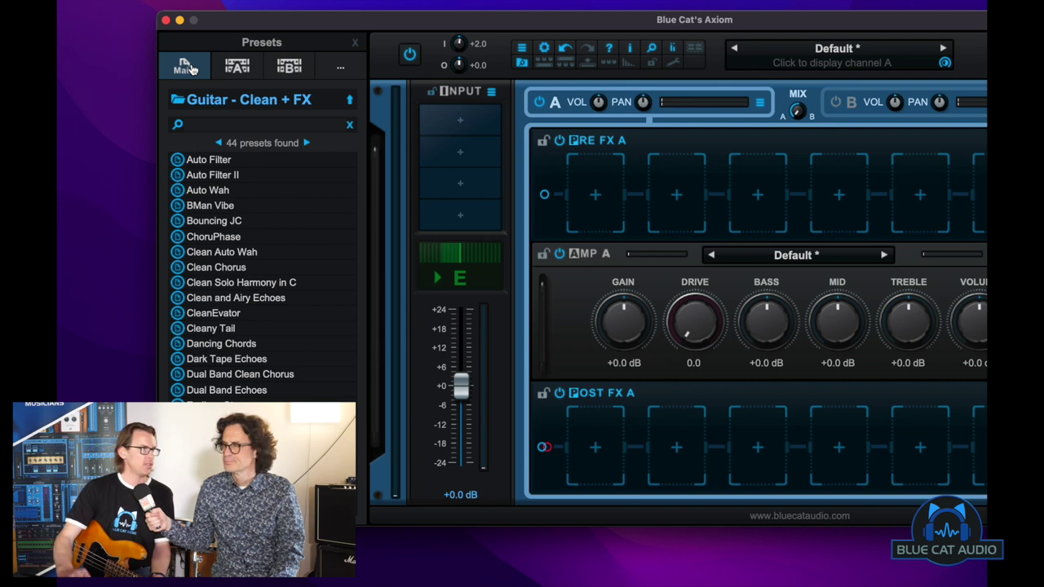
pyautogui.click(238, 67)
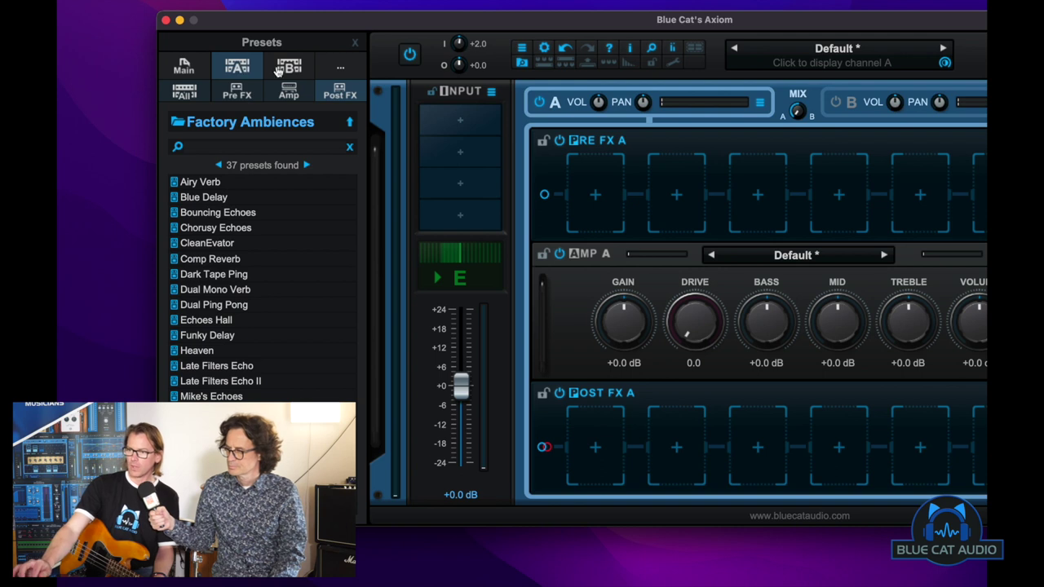
pyautogui.click(293, 93)
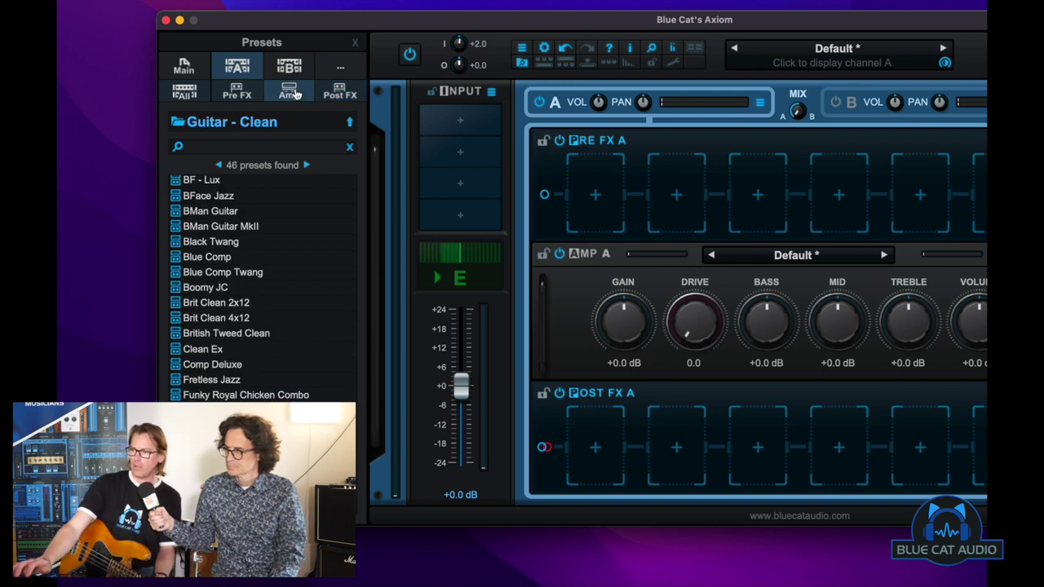
pyautogui.scroll(2, 320, 315)
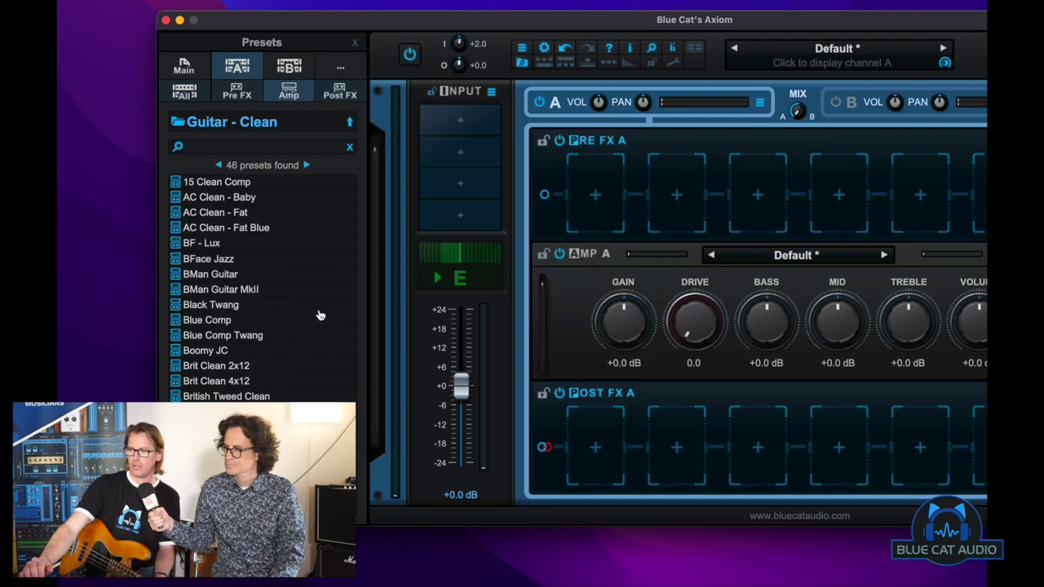
pyautogui.click(224, 121)
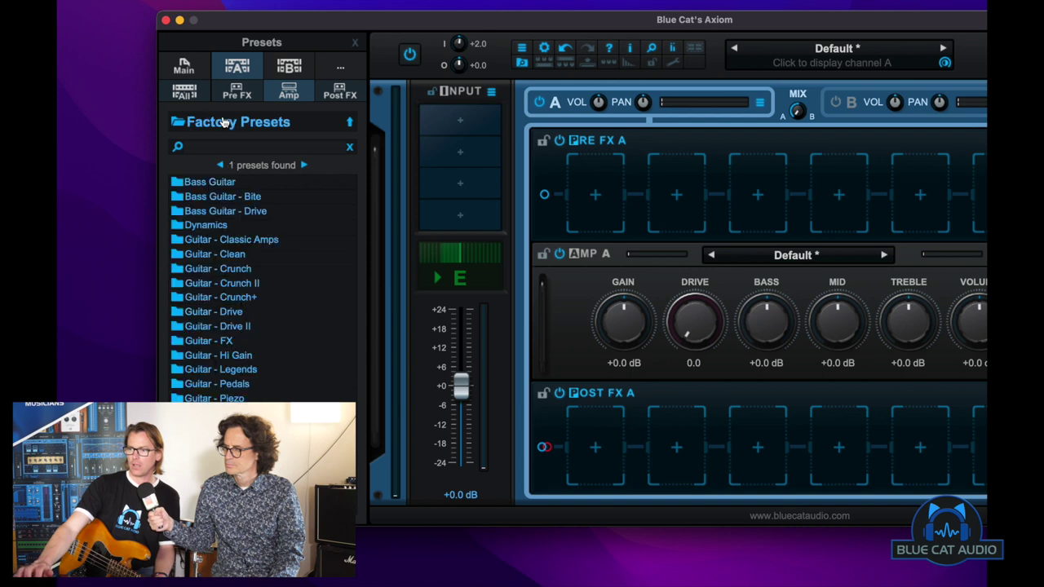
pyautogui.click(227, 184)
# Browse the Bass Guitar amp presets, load Clean Super Comp for amp A and try the amp's power toggle.
pyautogui.scroll(-10, 261, 306)
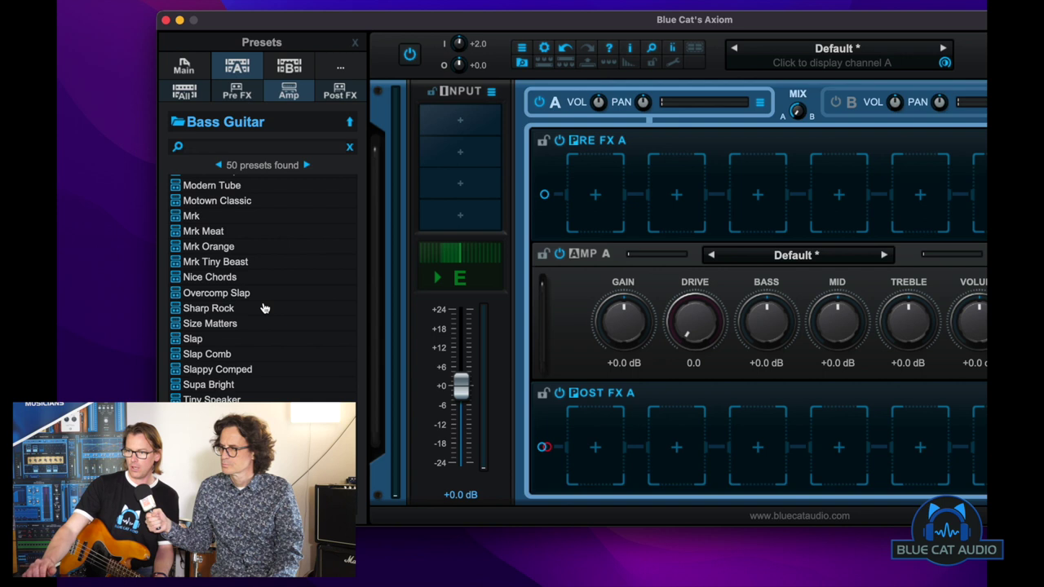
pyautogui.scroll(10, 263, 307)
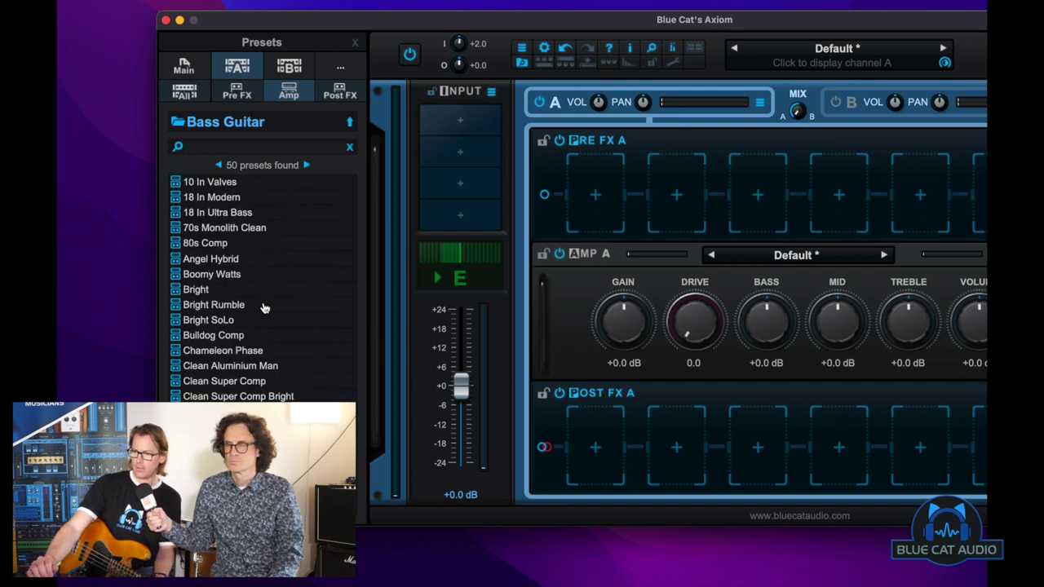
pyautogui.scroll(-10, 264, 307)
pyautogui.scroll(10, 264, 308)
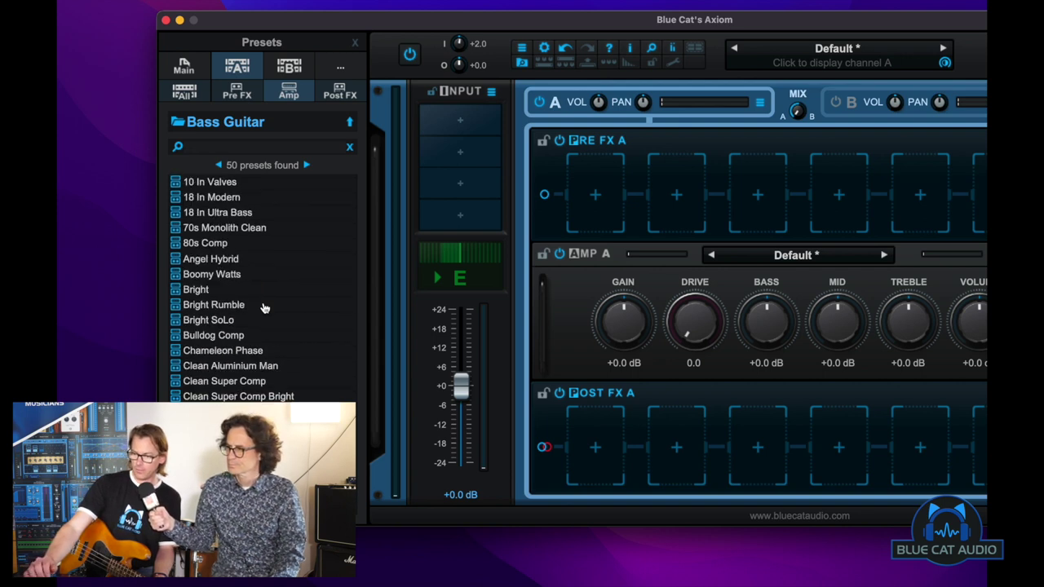
pyautogui.click(242, 382)
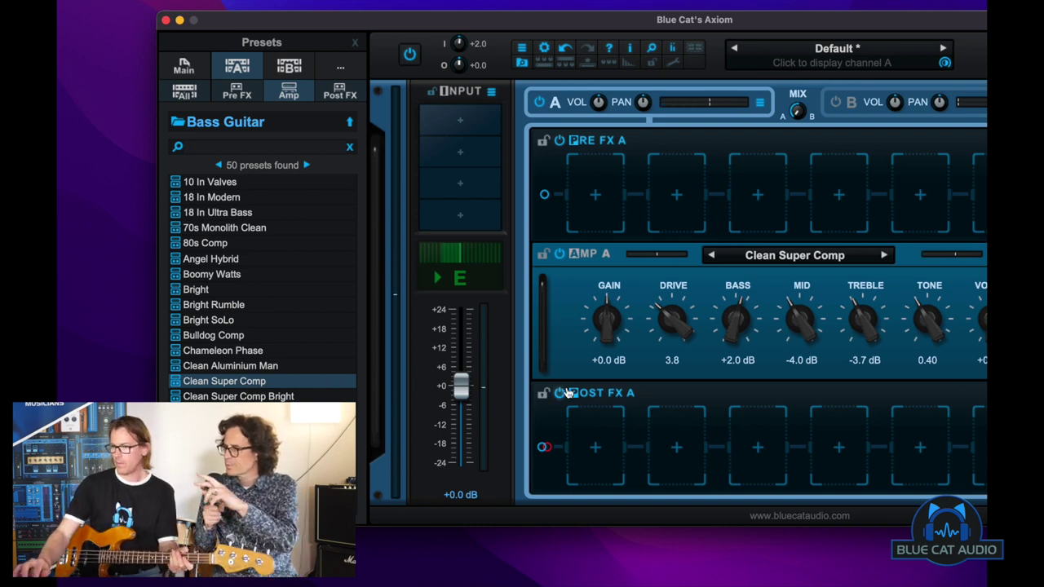
pyautogui.click(559, 256)
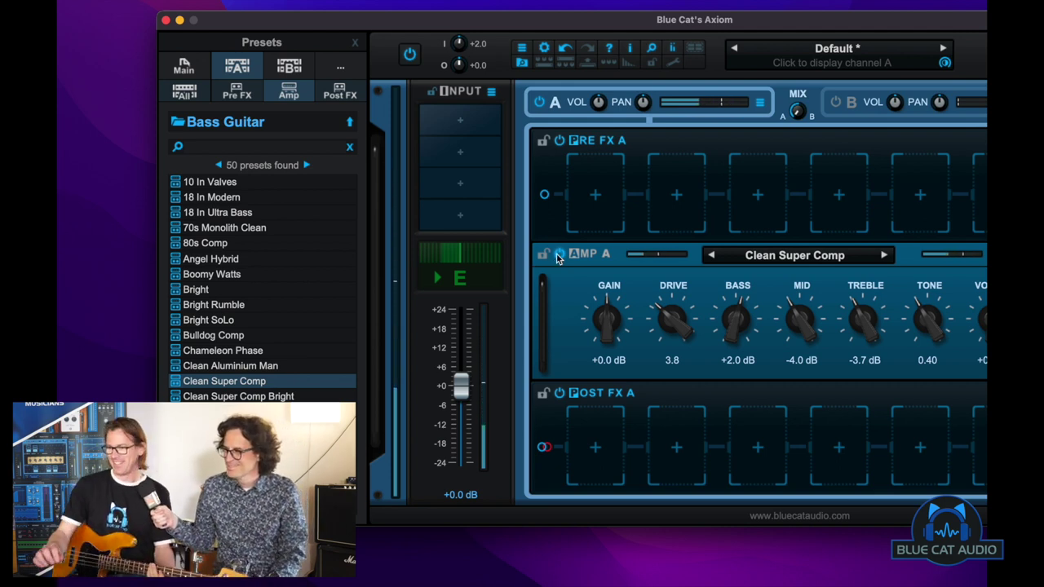
# Close the preset browser and insert the built-in Compressor in the first Pre FX A slot.
pyautogui.moveTo(723, 23); pyautogui.dragTo(616, 24)
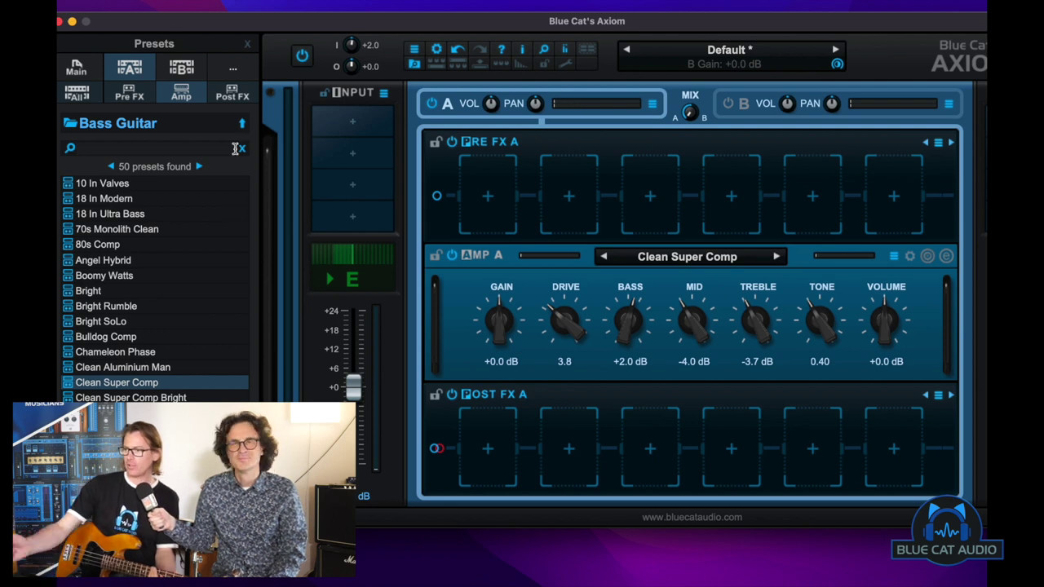
pyautogui.click(247, 45)
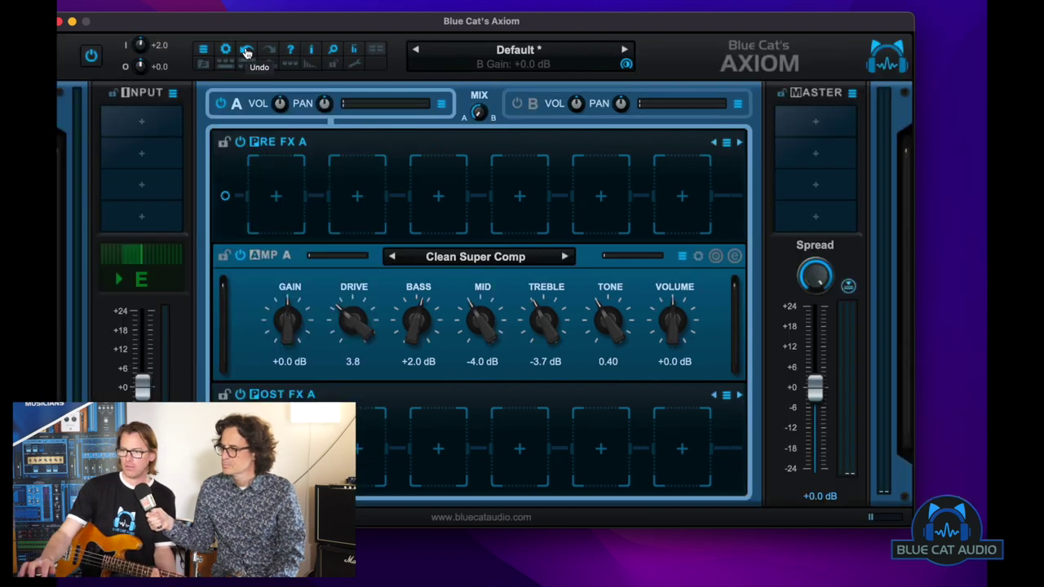
pyautogui.click(296, 187)
pyautogui.moveTo(335, 190)
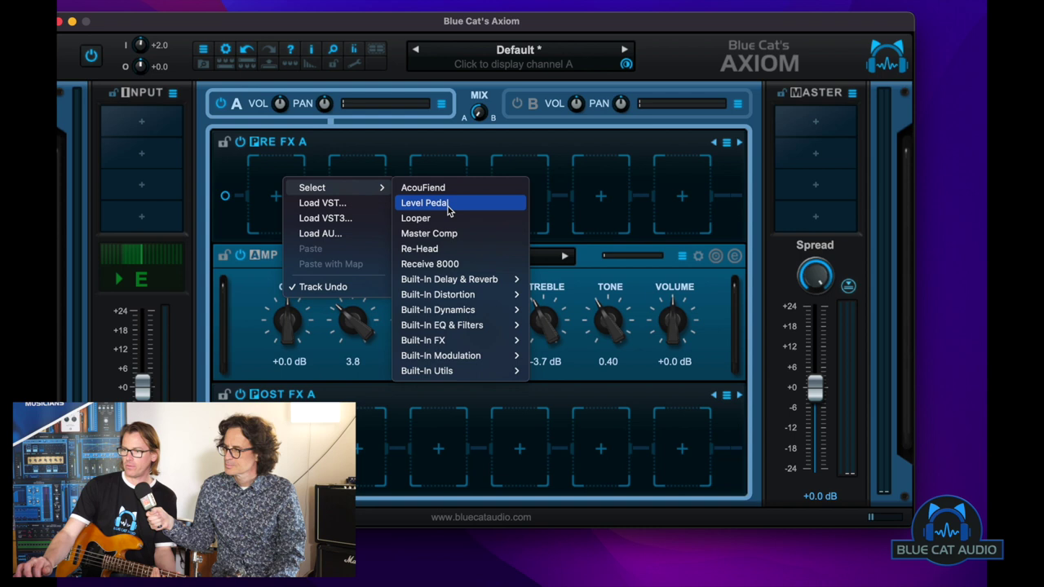
pyautogui.moveTo(481, 284)
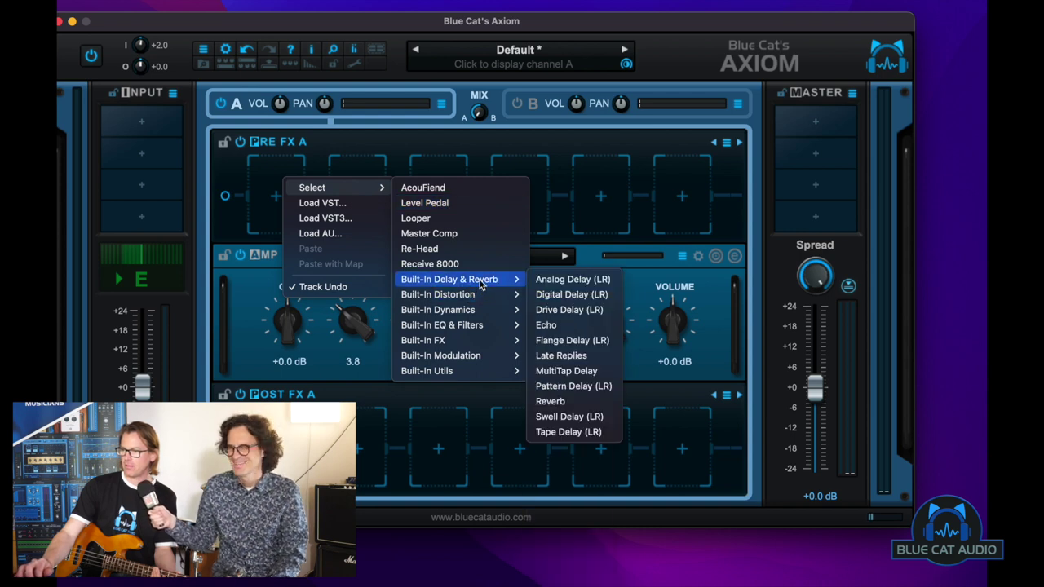
pyautogui.moveTo(486, 310)
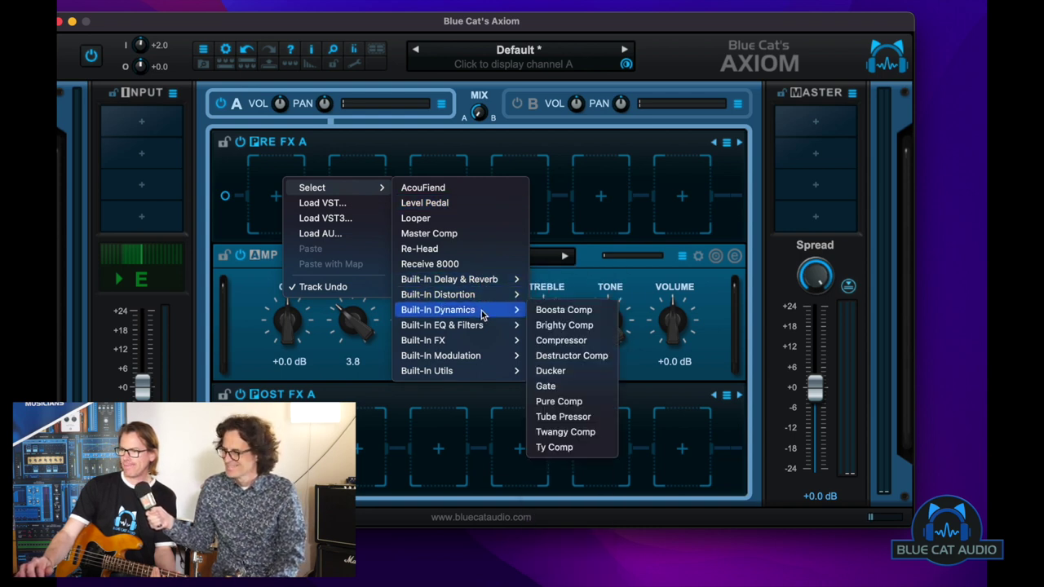
pyautogui.click(563, 340)
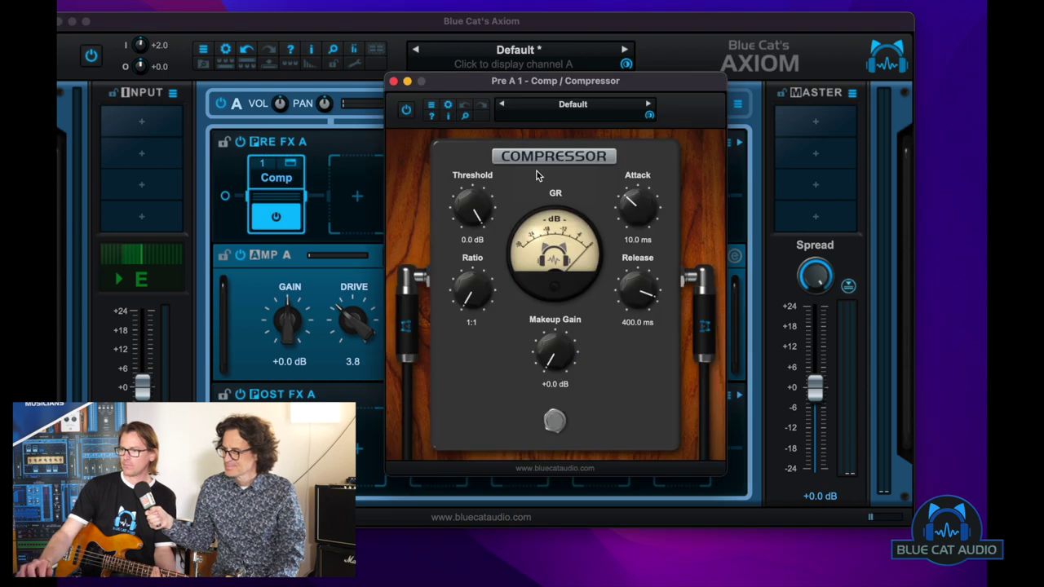
# Load the Compressor's Input Smoothing factory preset and set its threshold to -20.0 dB.
pyautogui.click(570, 110)
pyautogui.moveTo(626, 114)
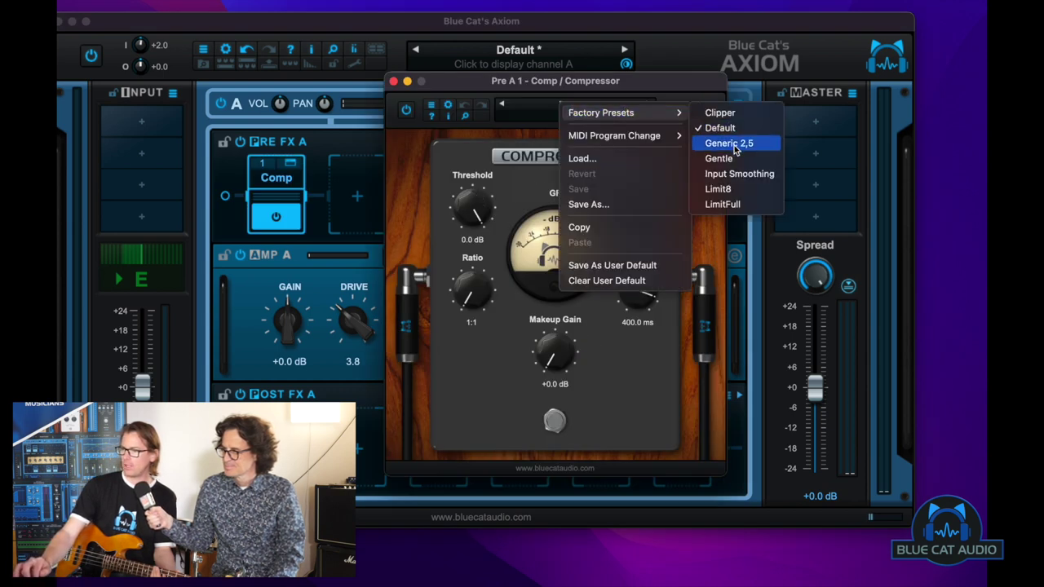
pyautogui.click(745, 176)
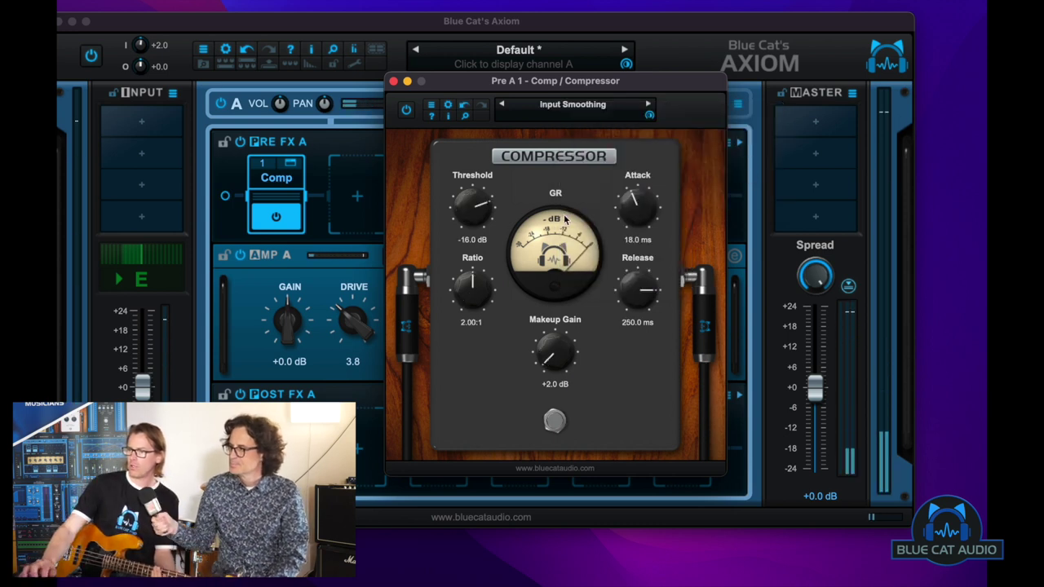
pyautogui.moveTo(478, 212); pyautogui.dragTo(476, 216)
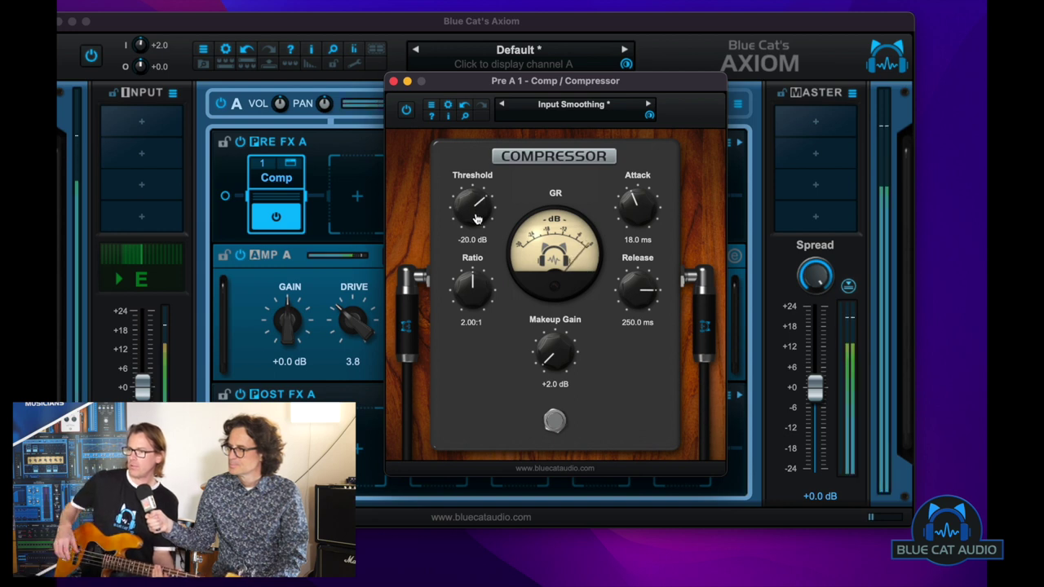
pyautogui.moveTo(495, 82); pyautogui.dragTo(423, 90)
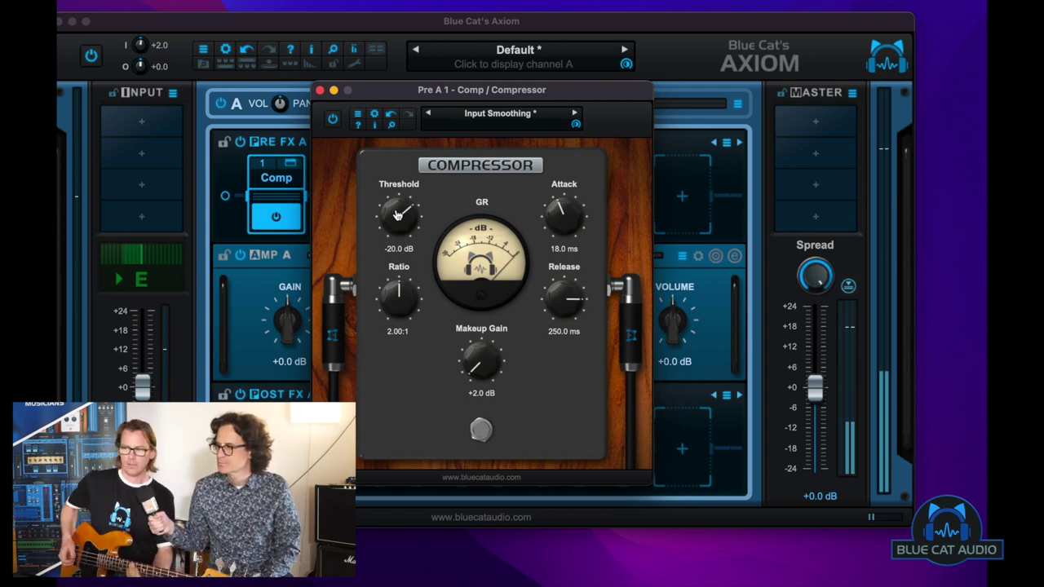
# Close the Compressor window and insert the built-in Reverb in the first Post FX A slot.
pyautogui.click(320, 91)
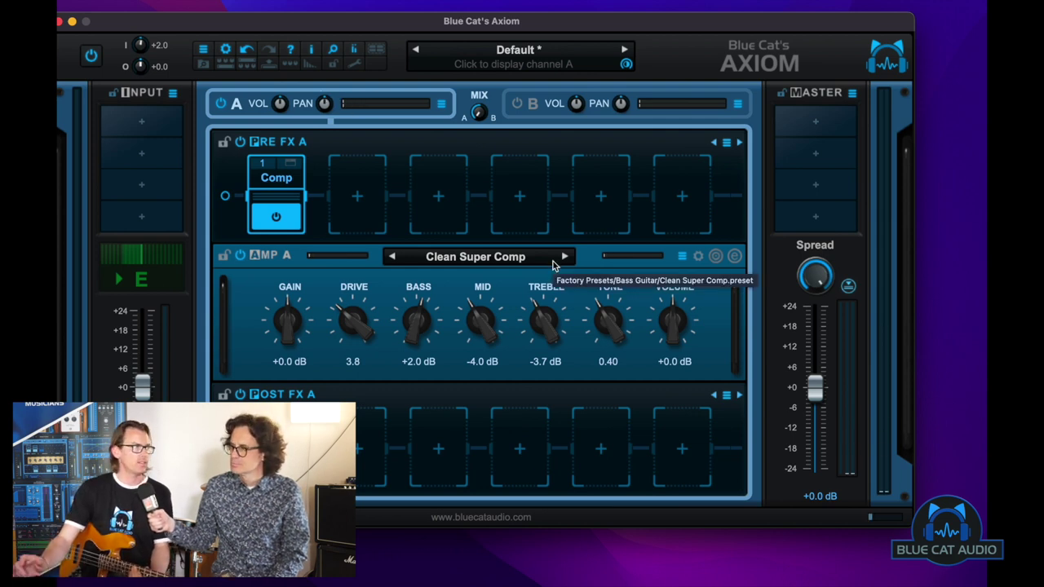
pyautogui.click(800, 126)
pyautogui.moveTo(819, 129)
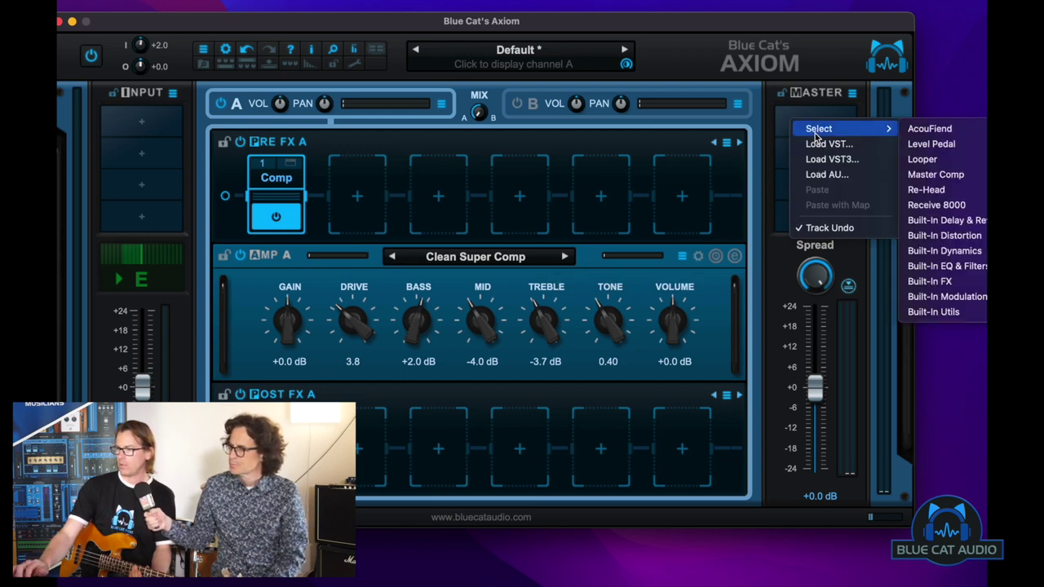
pyautogui.click(278, 425)
pyautogui.click(278, 426)
pyautogui.moveTo(291, 434)
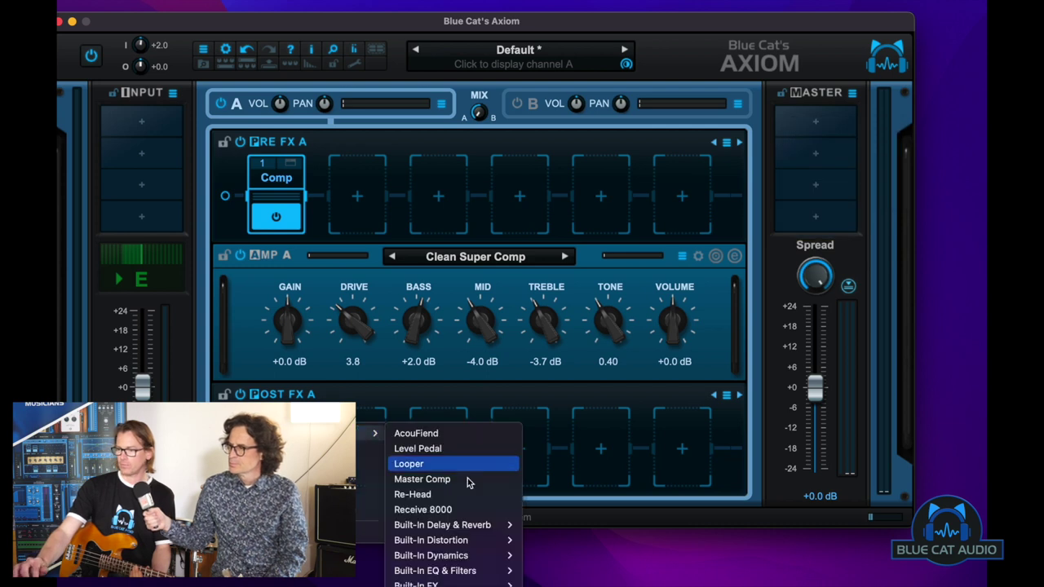
pyautogui.moveTo(481, 528)
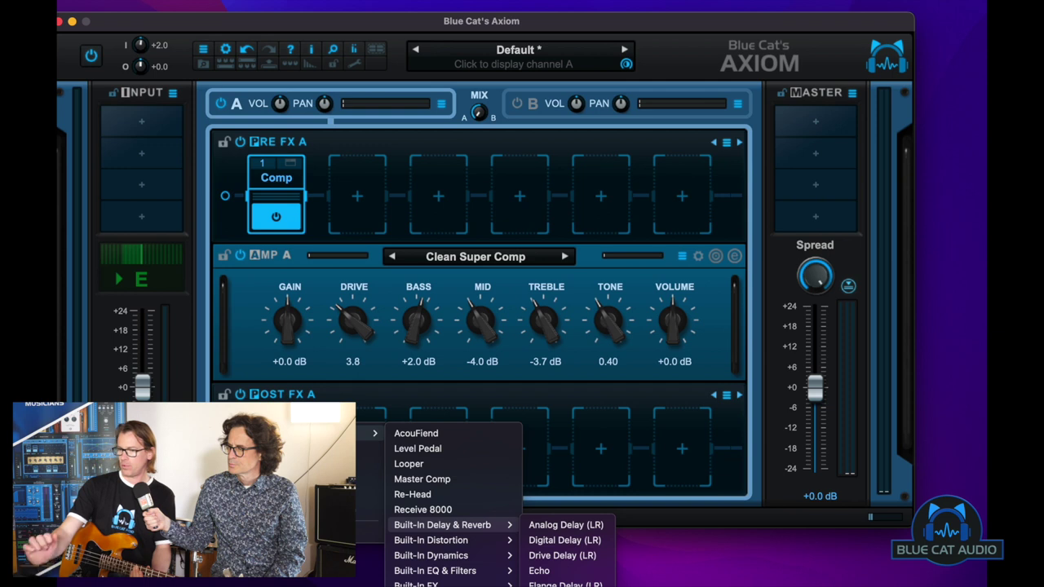
pyautogui.click(554, 586)
pyautogui.moveTo(536, 116); pyautogui.dragTo(481, 116)
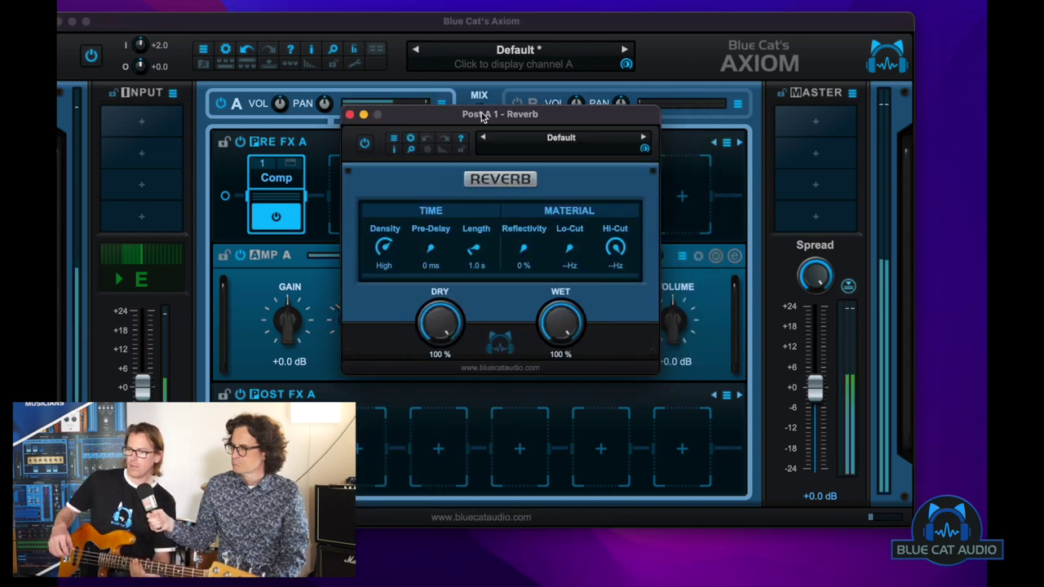
# Set the Reverb's wet level to 50 %, bypass the effect and close its window.
pyautogui.moveTo(562, 320); pyautogui.dragTo(565, 330)
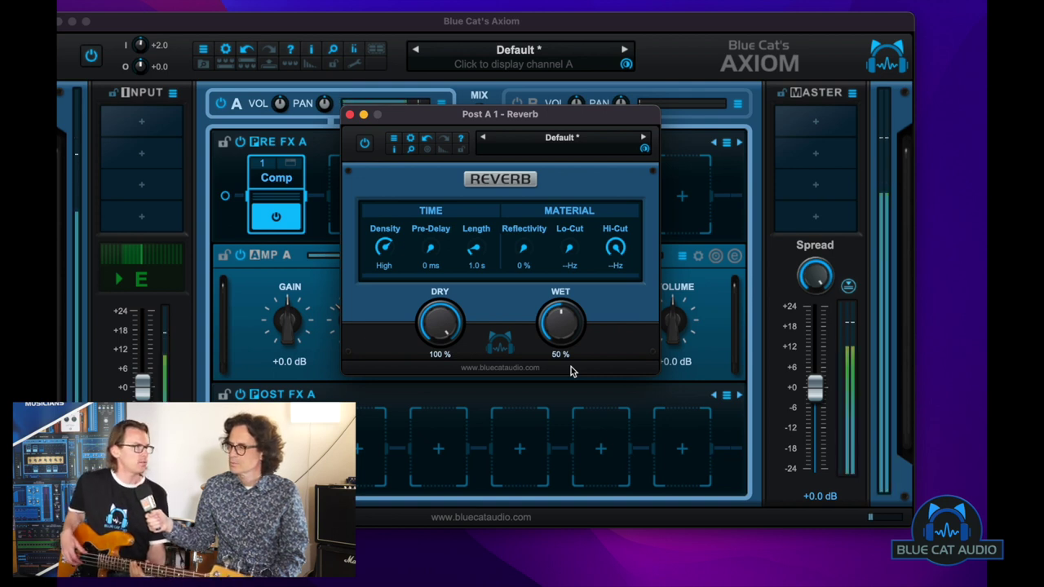
pyautogui.click(364, 145)
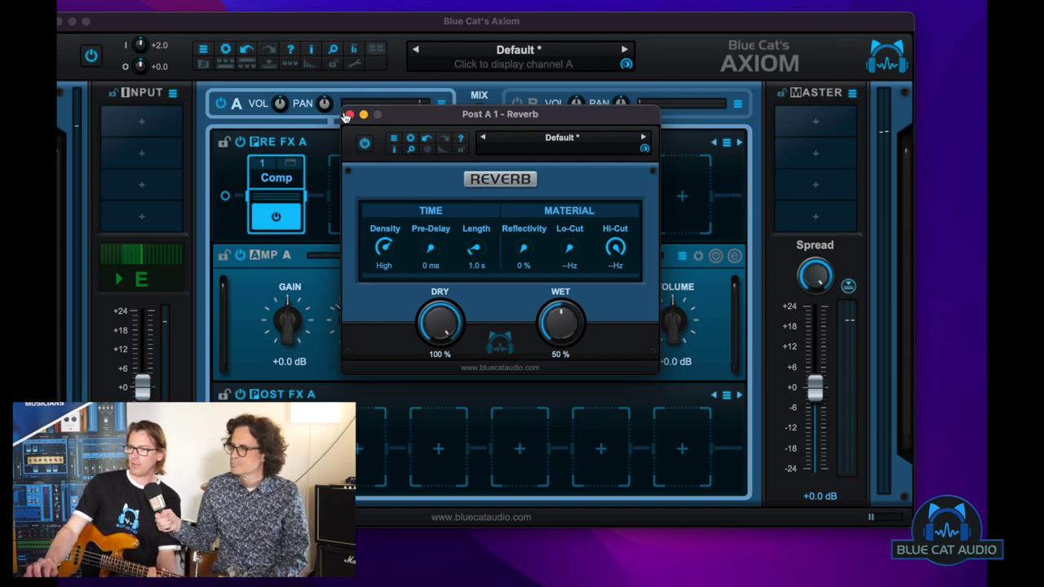
pyautogui.click(350, 115)
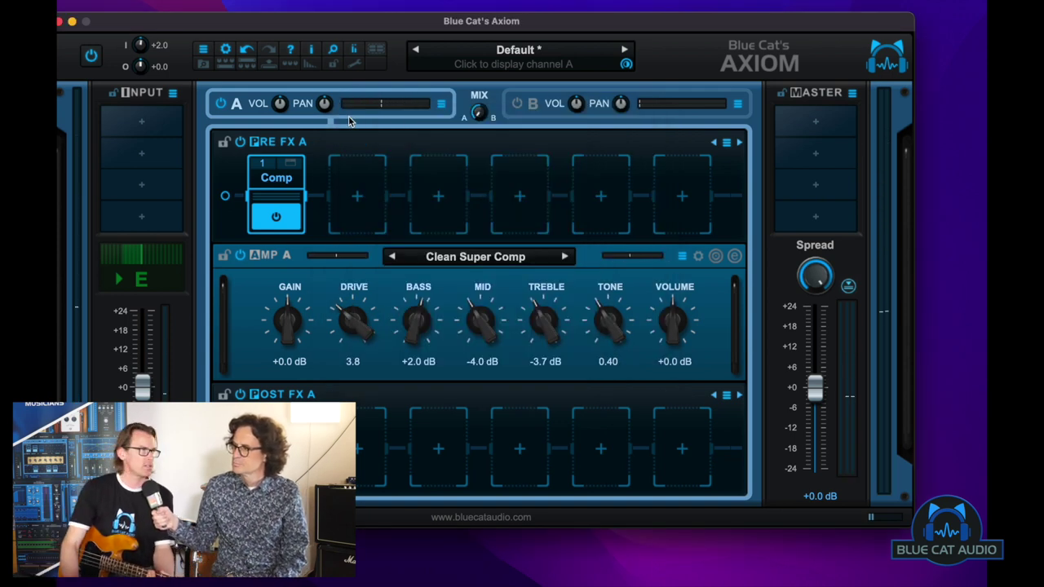
# Insert the built-in Chorus in the second Post FX A slot.
pyautogui.click(345, 418)
pyautogui.moveTo(402, 426)
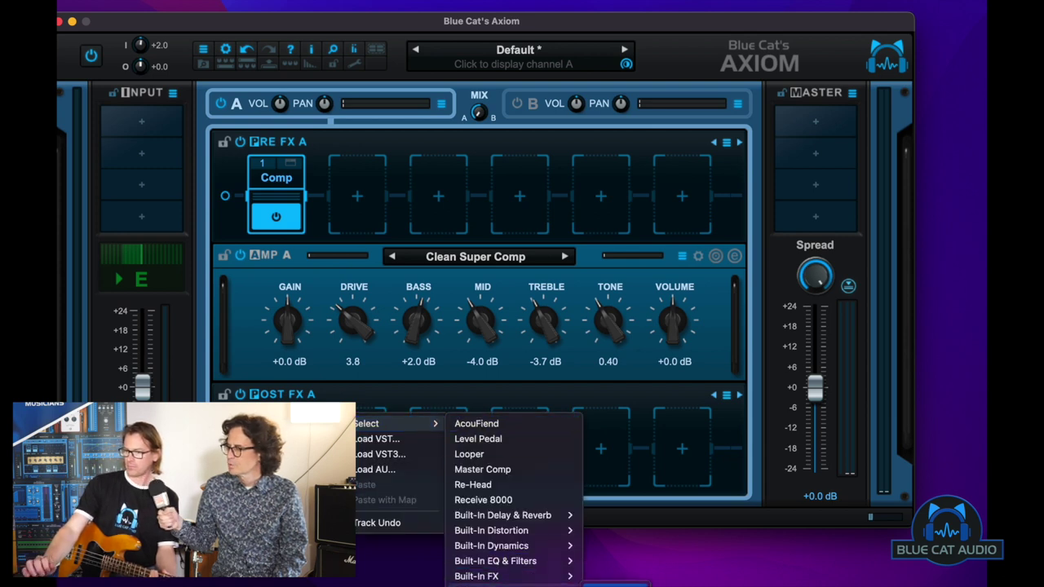
pyautogui.click(616, 586)
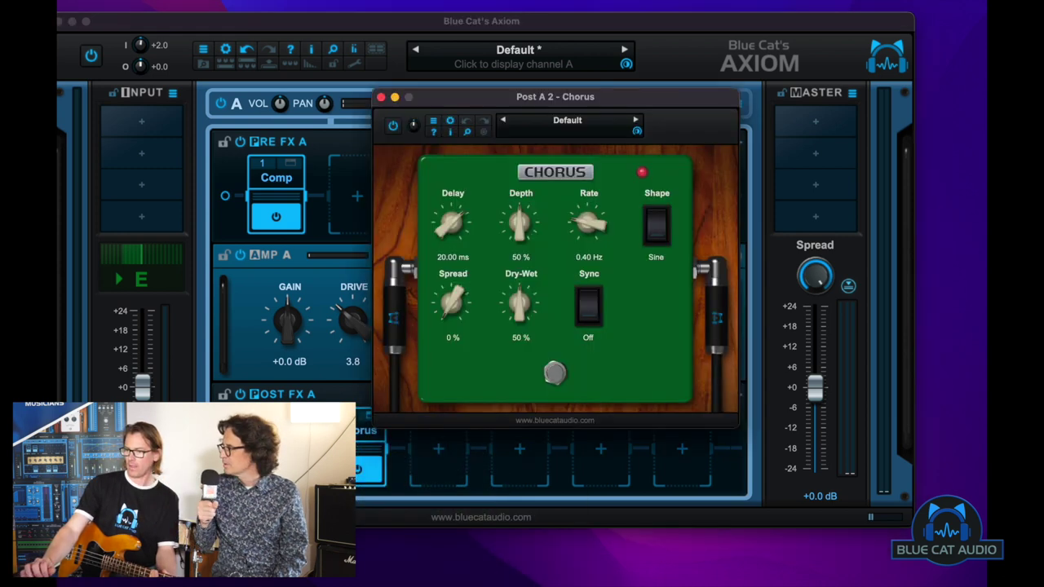
# Load the Chorus's Classic Chorus II factory preset, switch to Classic Chorus III and close its window.
pyautogui.click(577, 129)
pyautogui.moveTo(607, 131)
pyautogui.moveTo(726, 151)
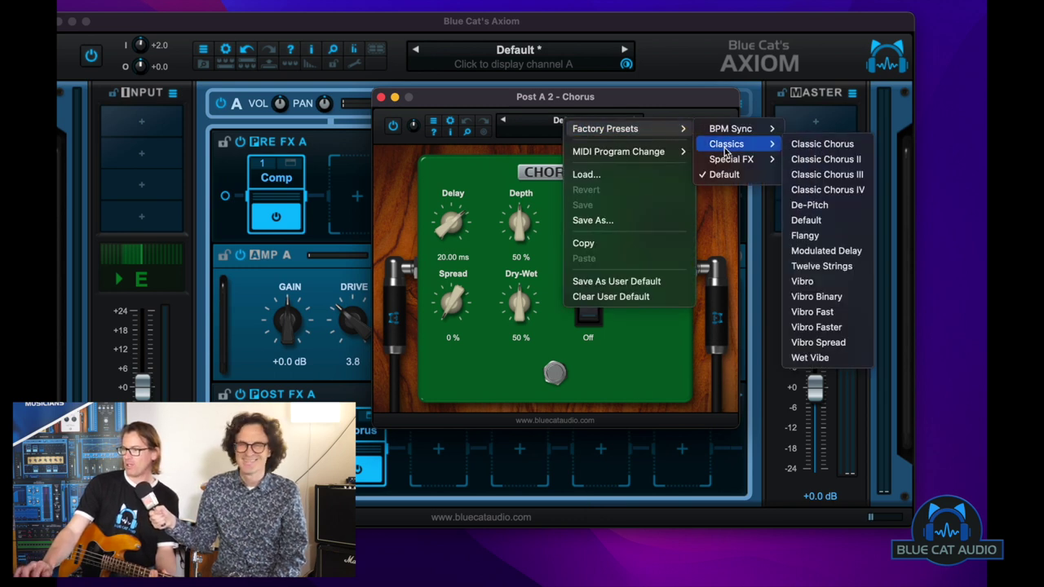
pyautogui.click(825, 159)
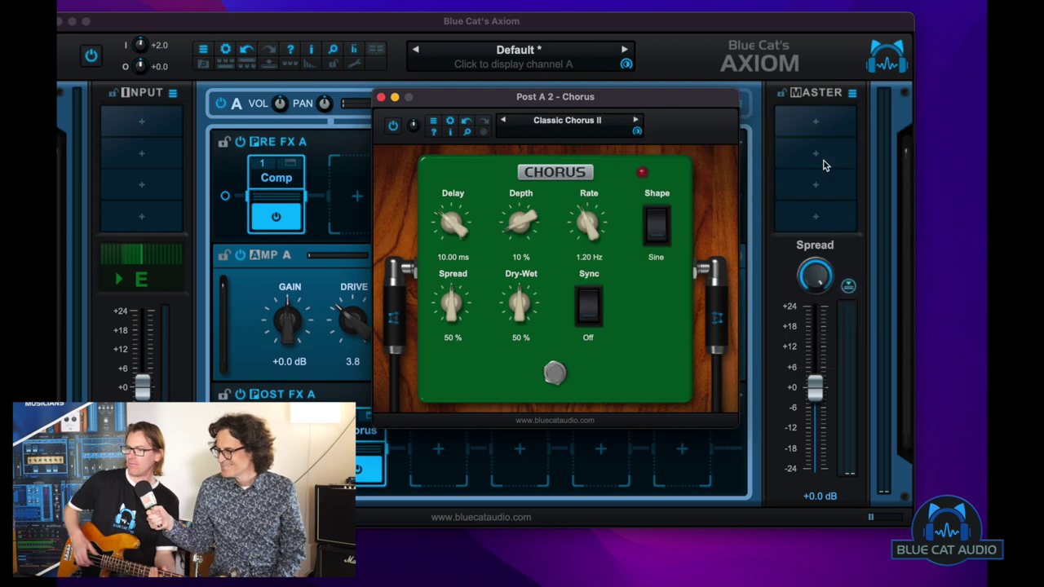
pyautogui.click(636, 120)
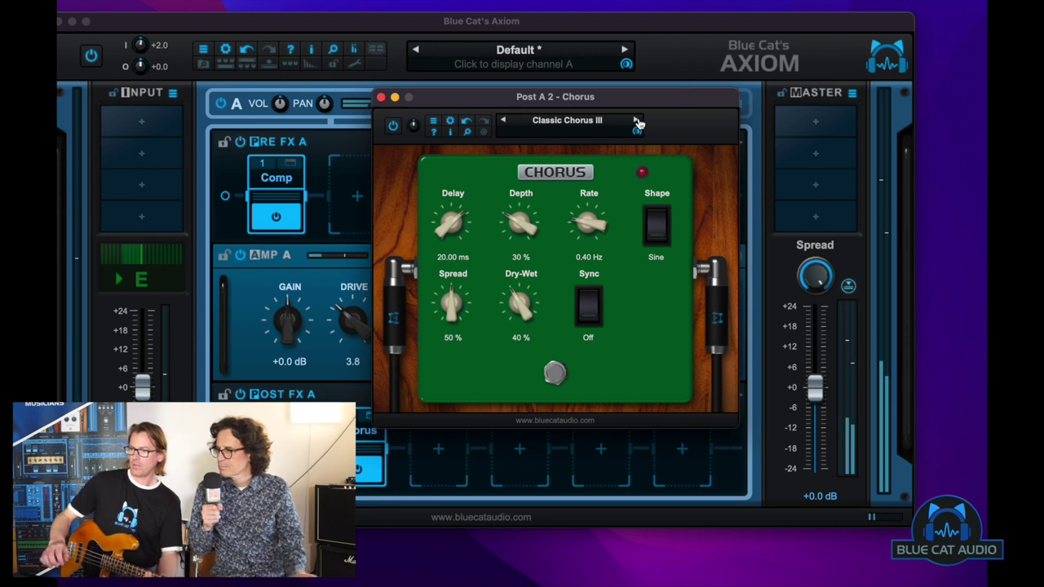
pyautogui.click(381, 98)
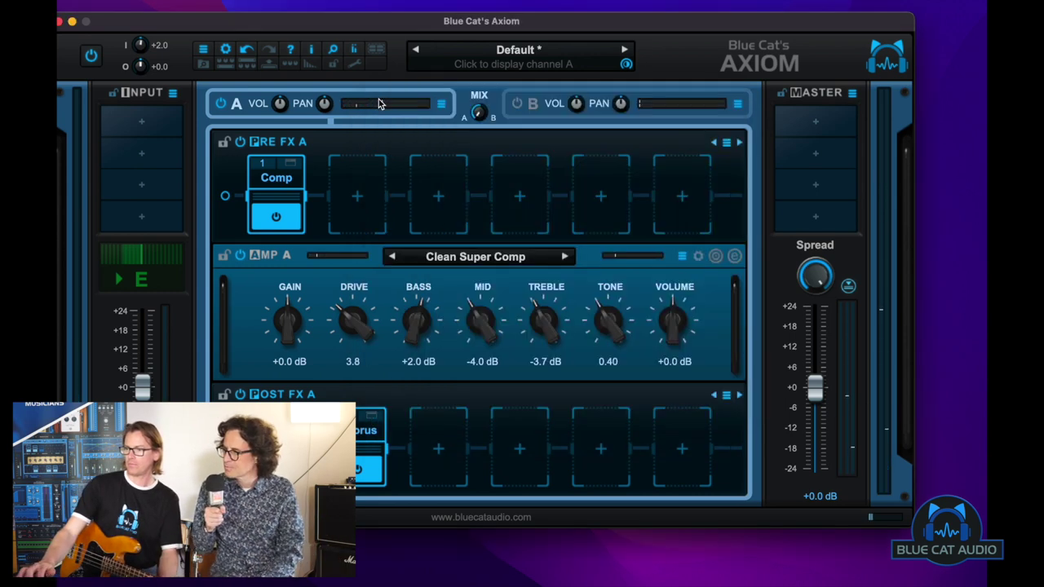
# Save the current setup as a new preset named "my bass tone" in the Presets folder.
pyautogui.click(514, 54)
pyautogui.moveTo(516, 55)
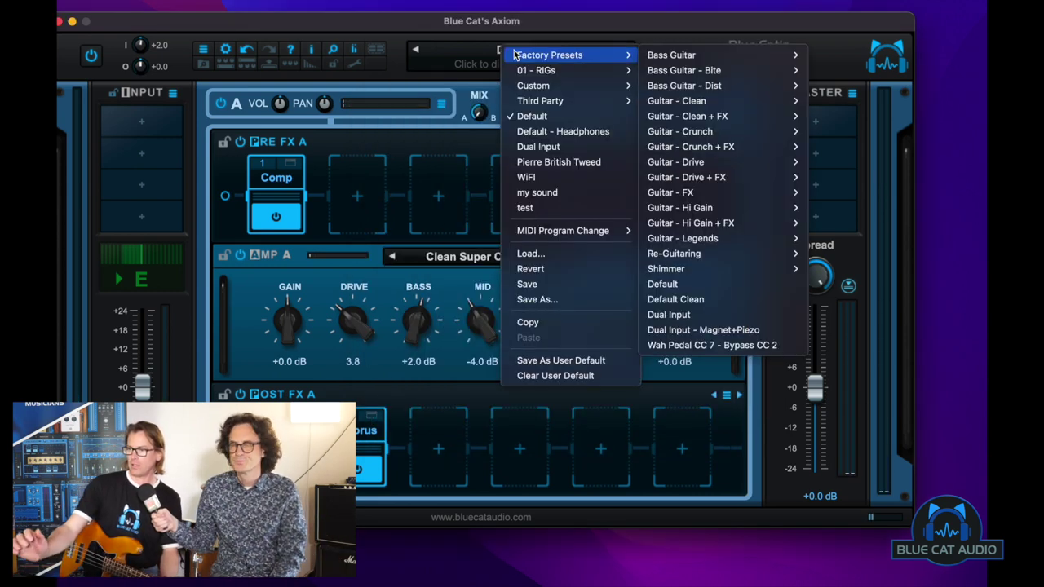
pyautogui.click(555, 300)
pyautogui.write('my bass tone')
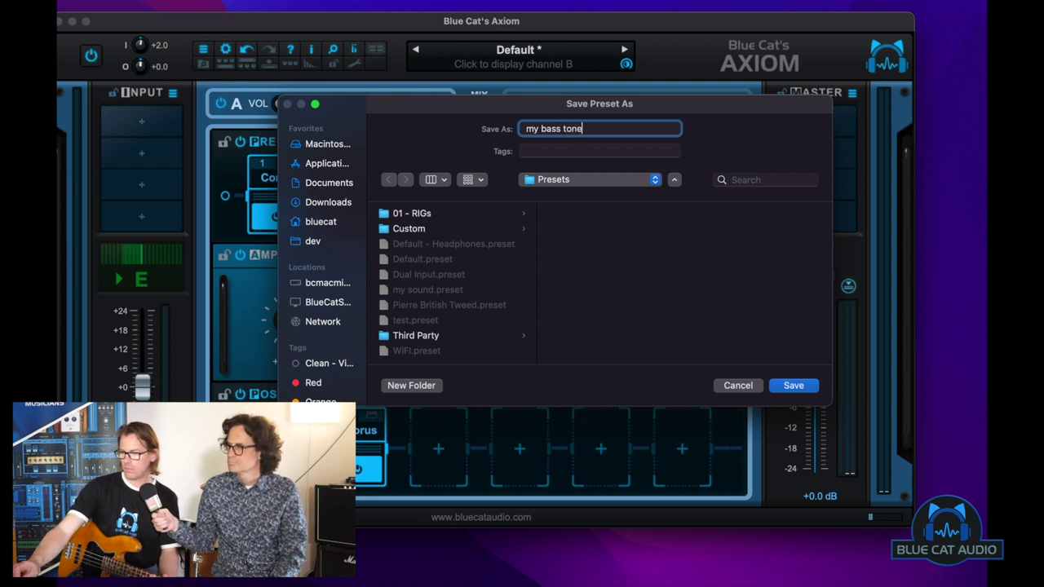
pyautogui.click(802, 387)
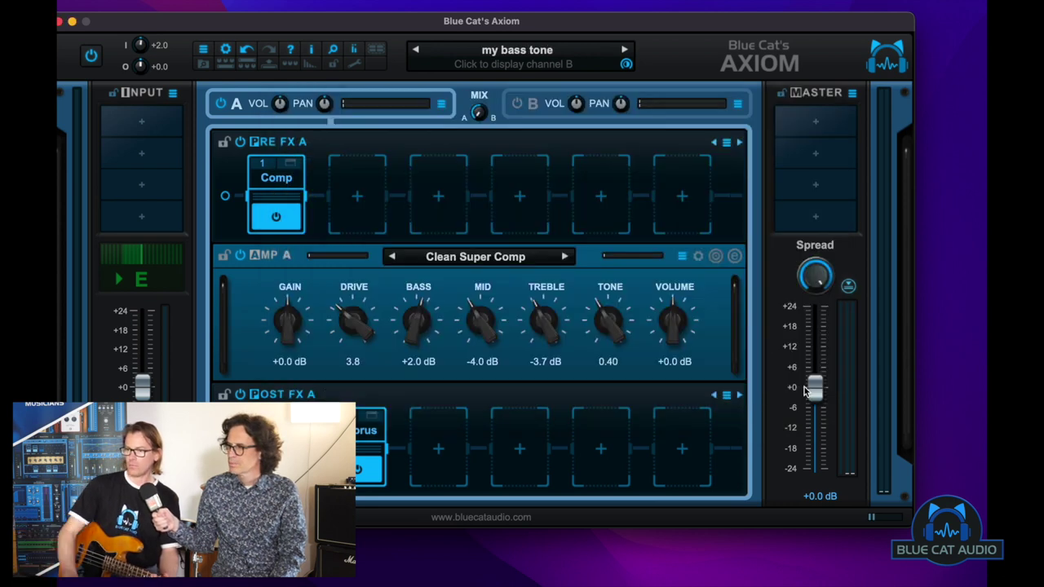
# Bypass the Chorus and audition amp A's Clean Super Comp Bright, Comb Hole and Comped presets.
pyautogui.click(368, 462)
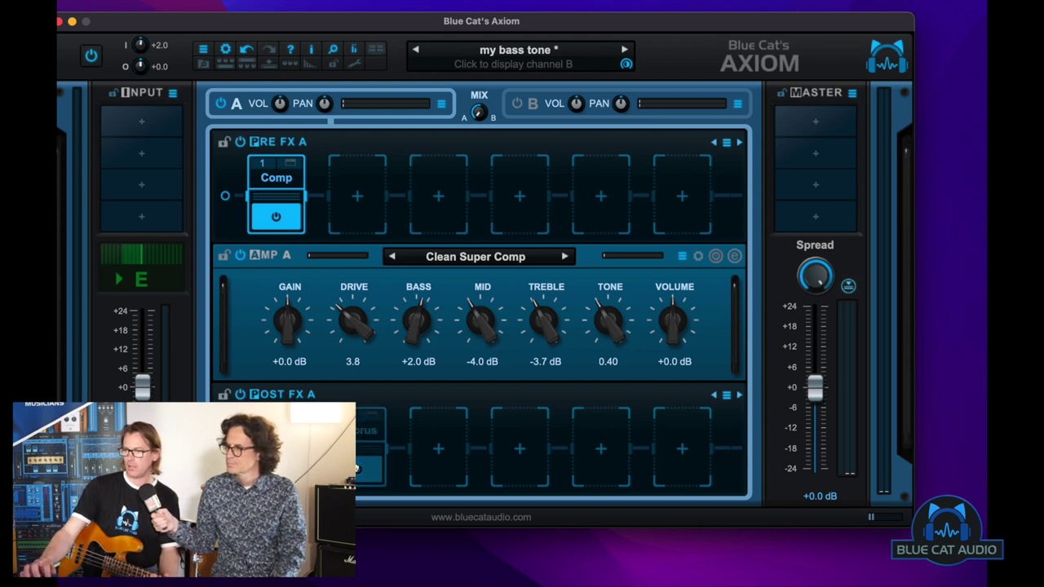
pyautogui.click(566, 258)
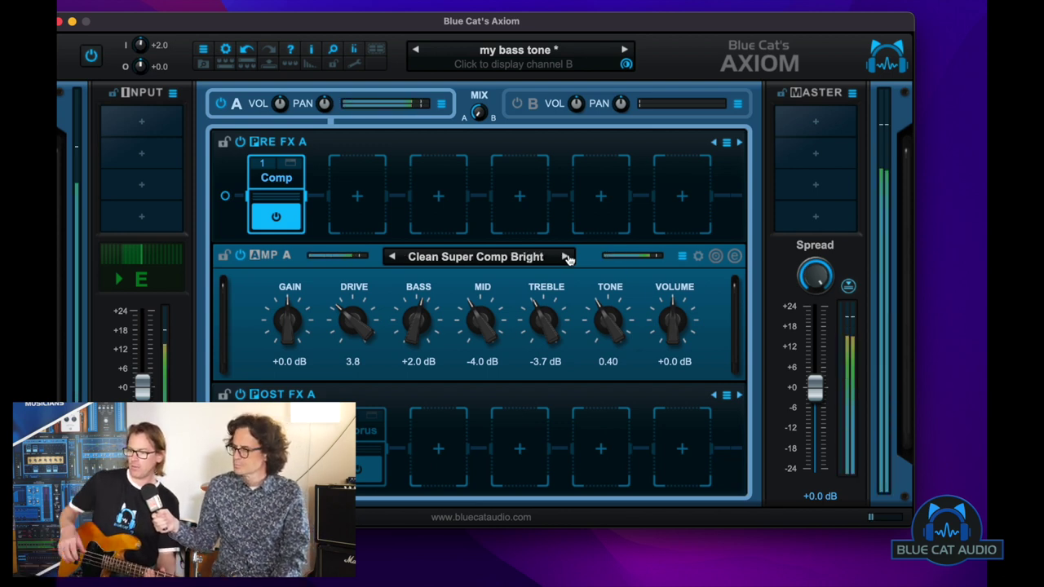
pyautogui.click(566, 257)
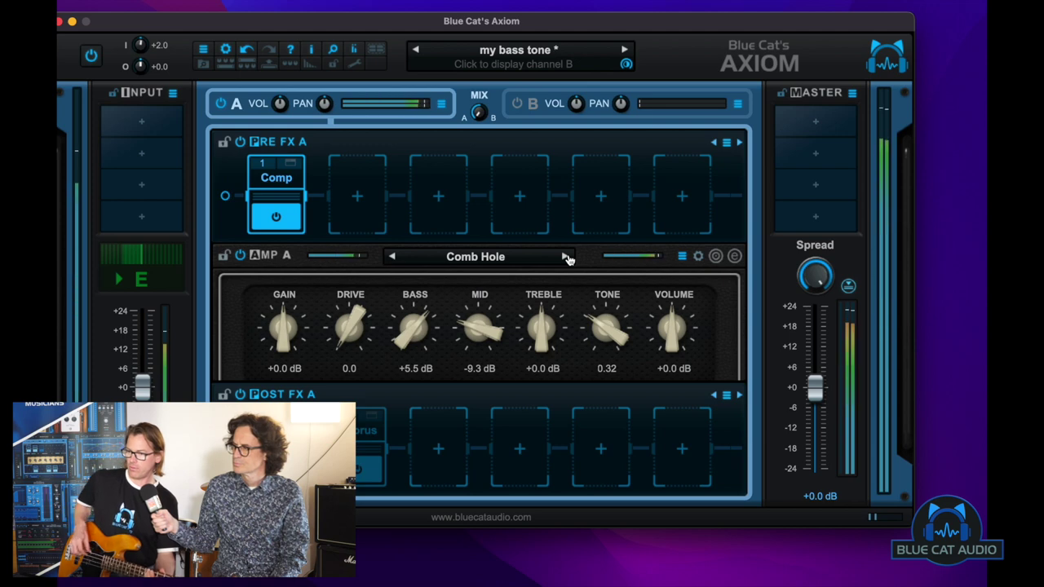
pyautogui.click(566, 258)
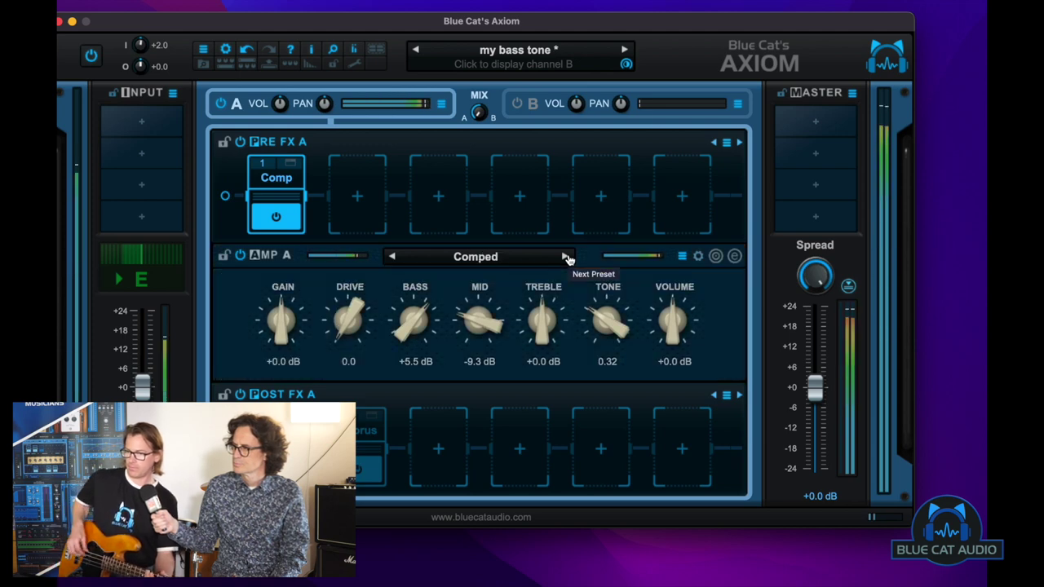